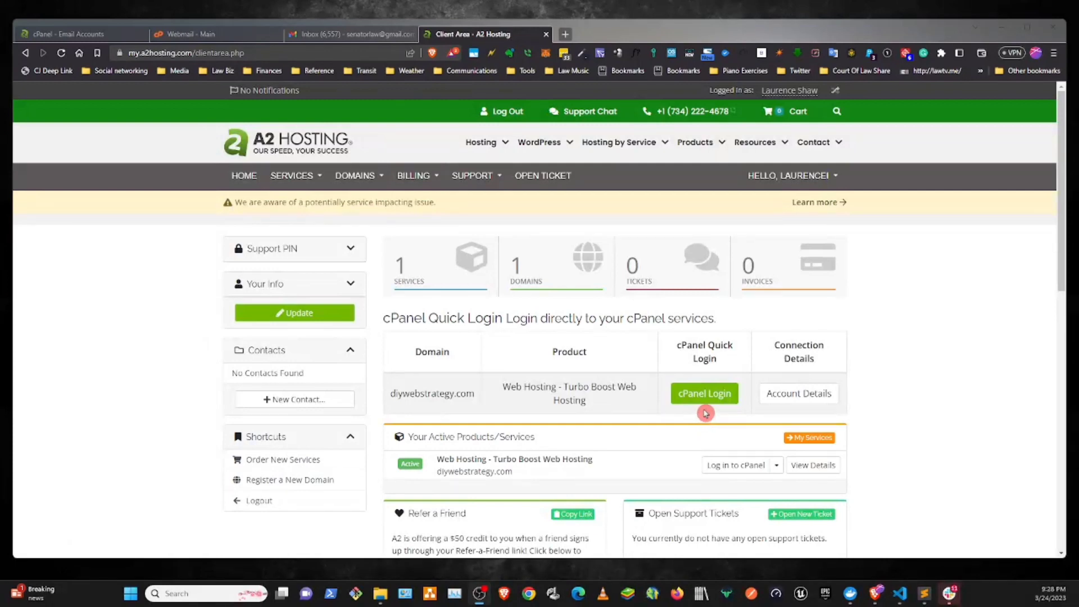
# - Log in to cPanel for the hosting domain and start a new email account with the username test
pyautogui.click(703, 395)
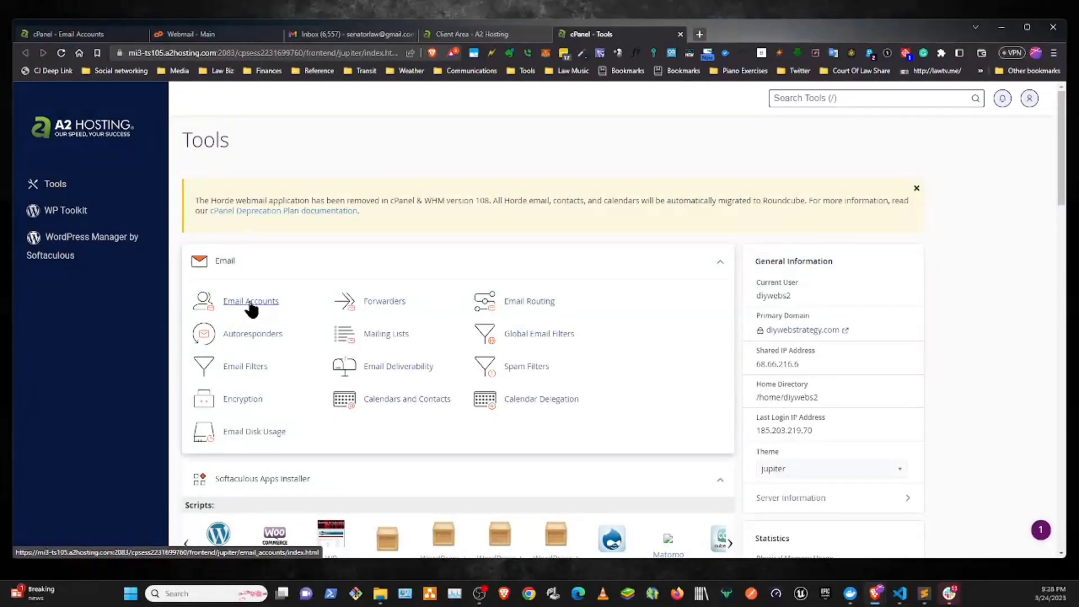
pyautogui.click(250, 304)
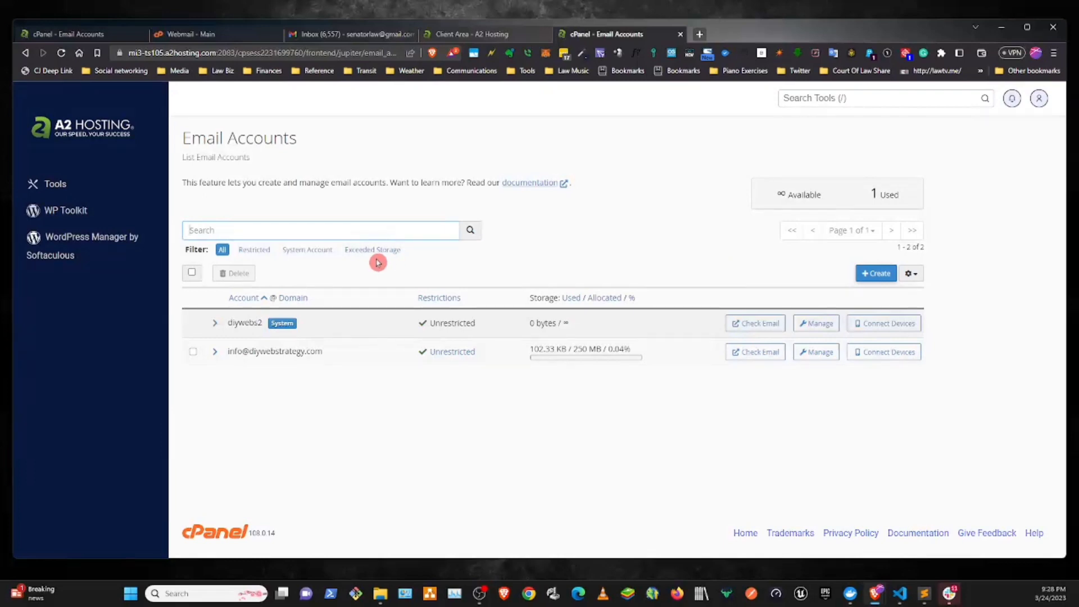
pyautogui.click(877, 273)
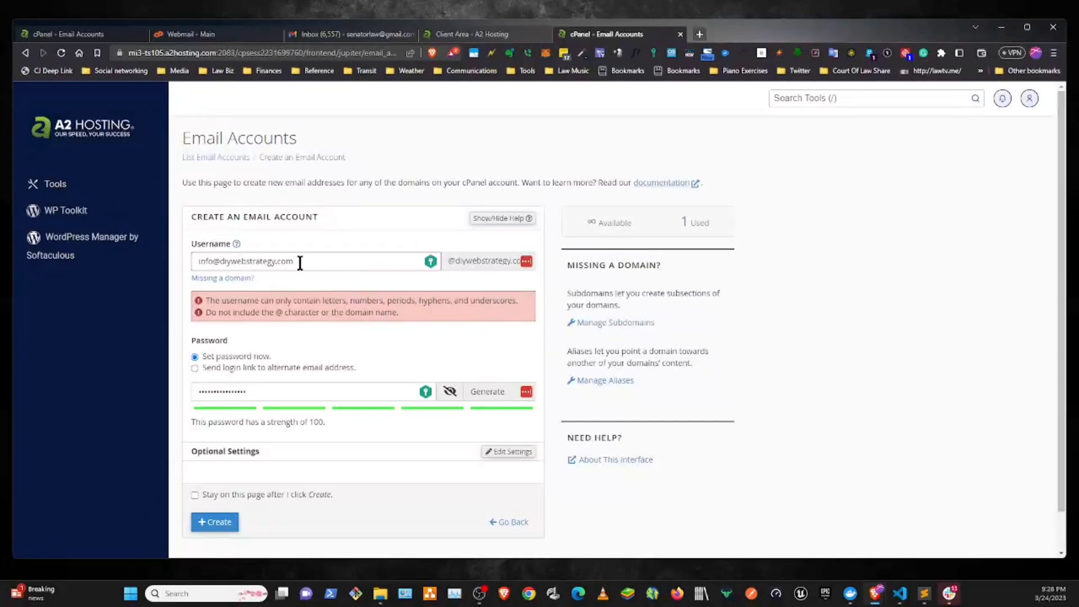
pyautogui.moveTo(301, 260); pyautogui.dragTo(168, 257)
pyautogui.write('test')
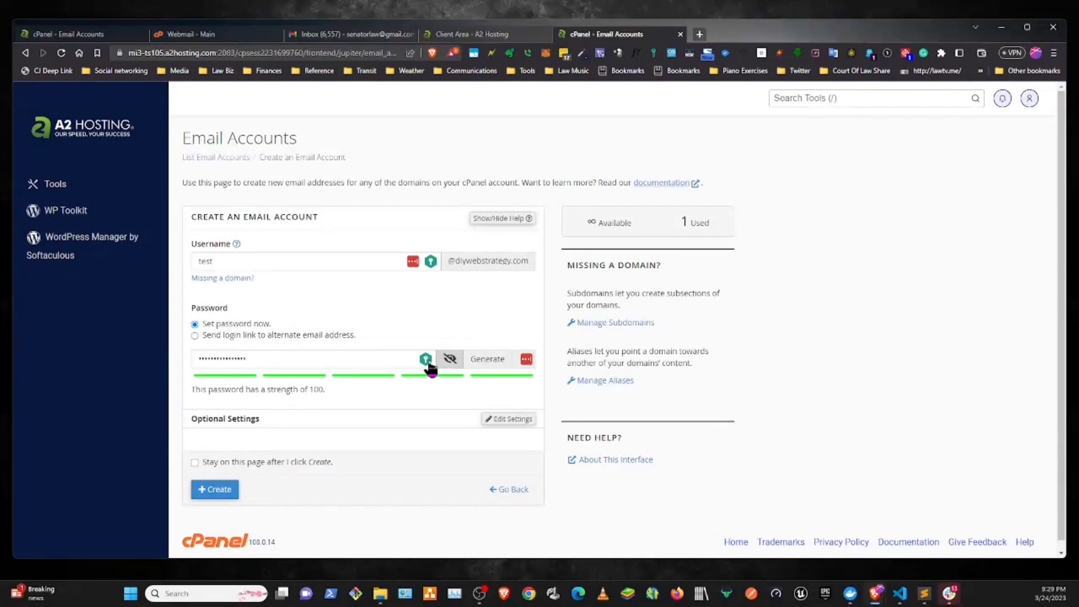
# - Replace the prefilled password with a generated one, copy the new password and hide it from view
pyautogui.click(364, 360)
pyautogui.doubleClick(198, 358)
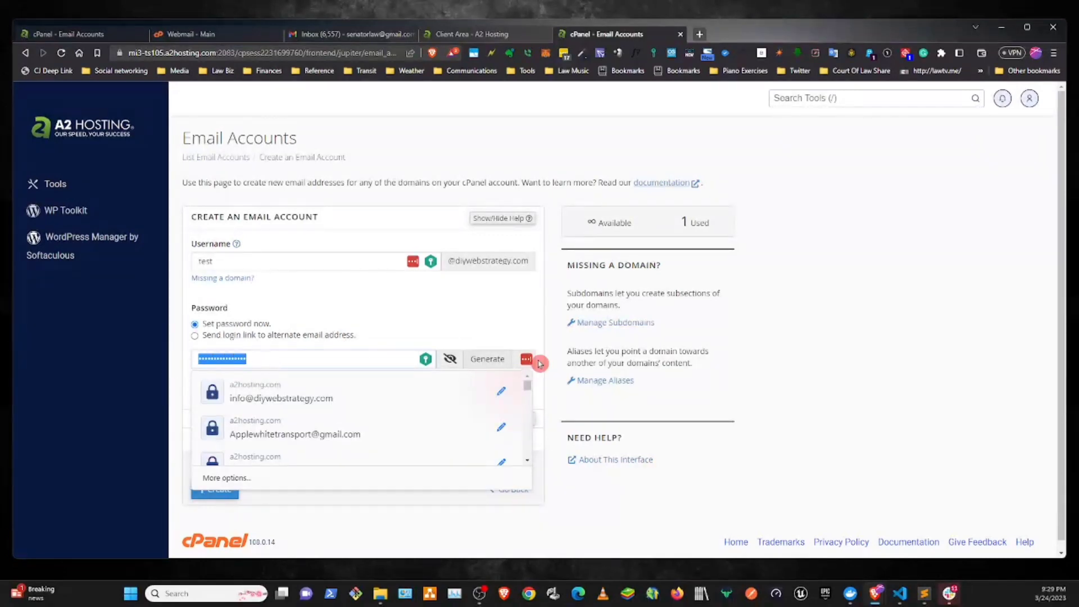
pyautogui.click(474, 361)
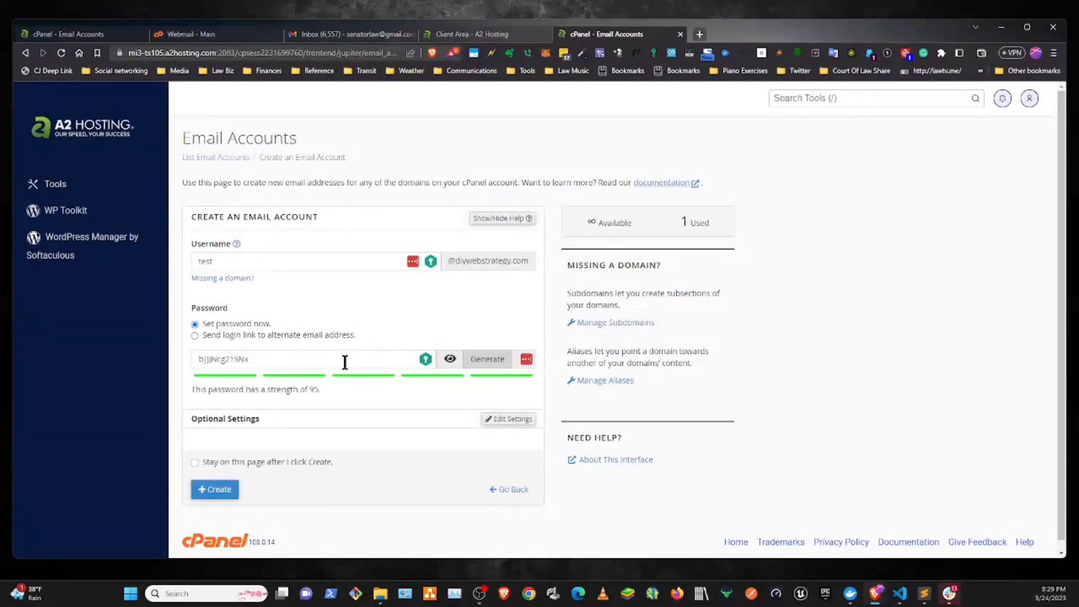
pyautogui.moveTo(275, 357); pyautogui.dragTo(195, 358)
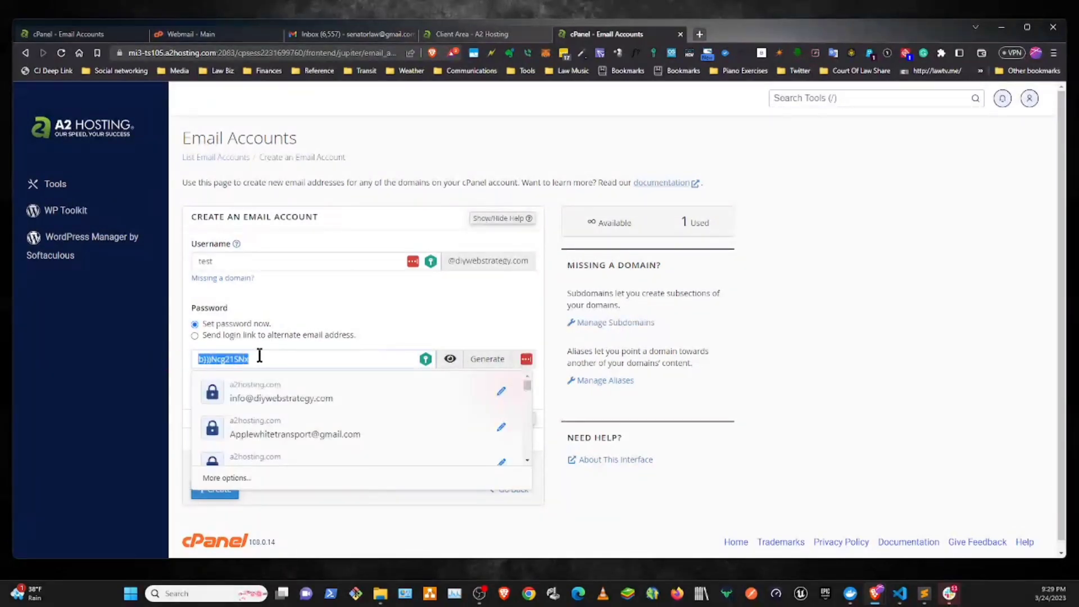
pyautogui.click(518, 337)
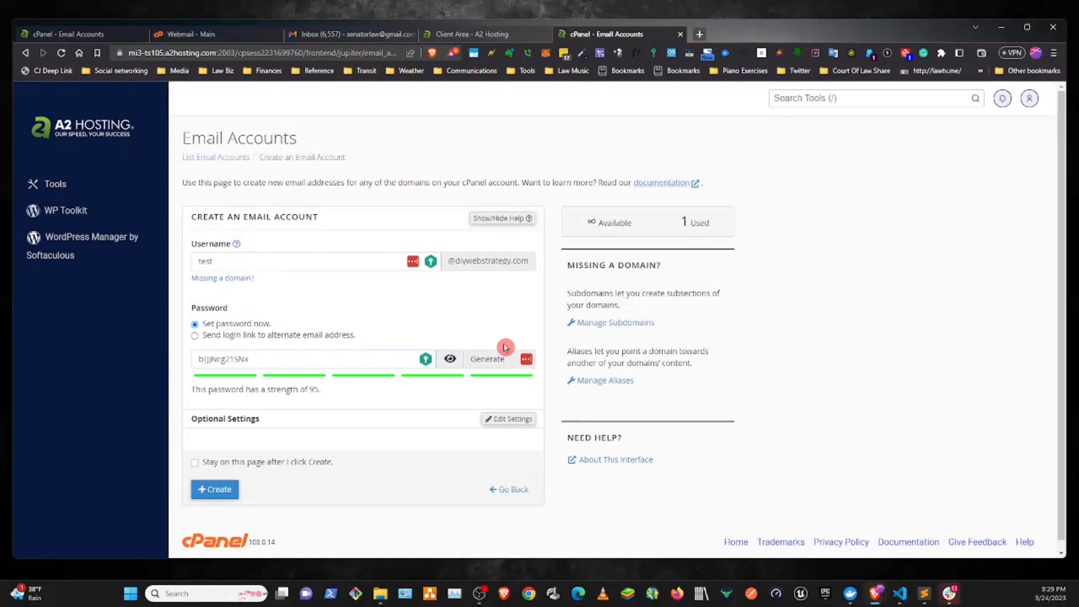
pyautogui.click(449, 358)
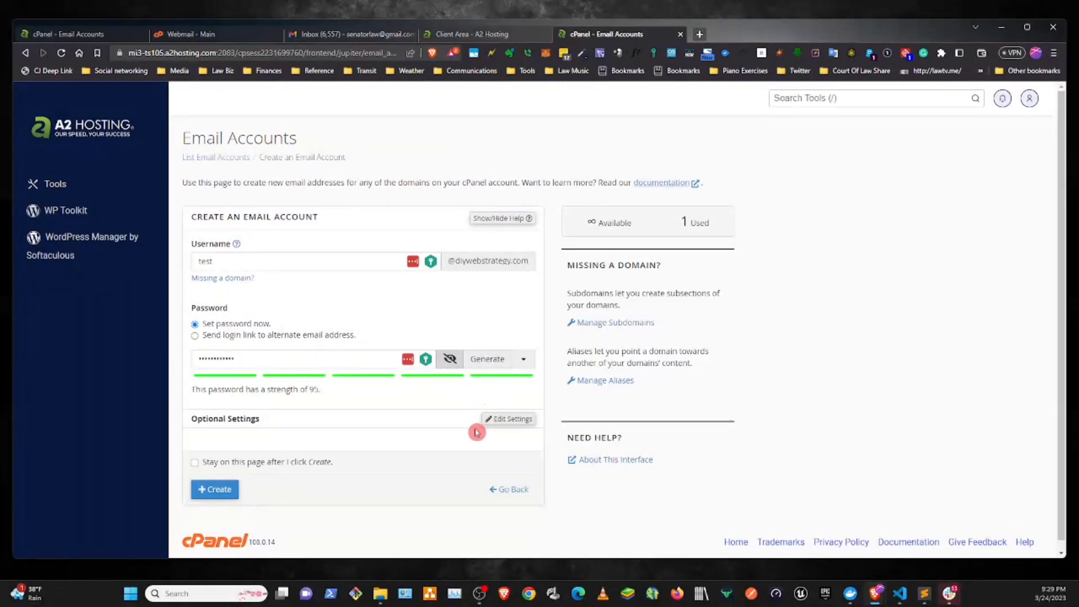
# - Create the email account and decline both password managers' offers to save the password
pyautogui.click(214, 481)
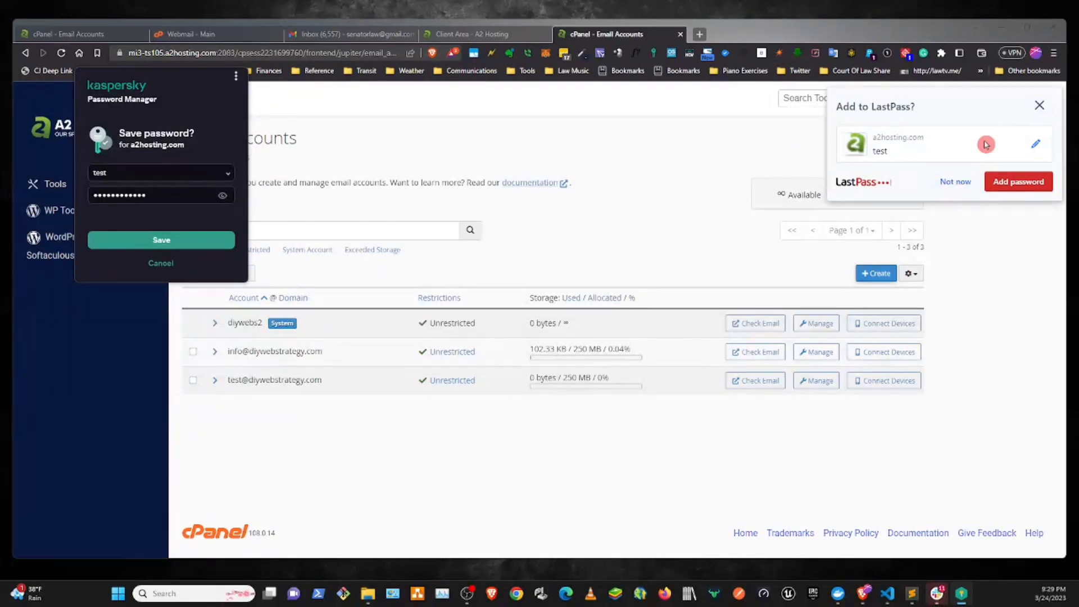
pyautogui.click(954, 181)
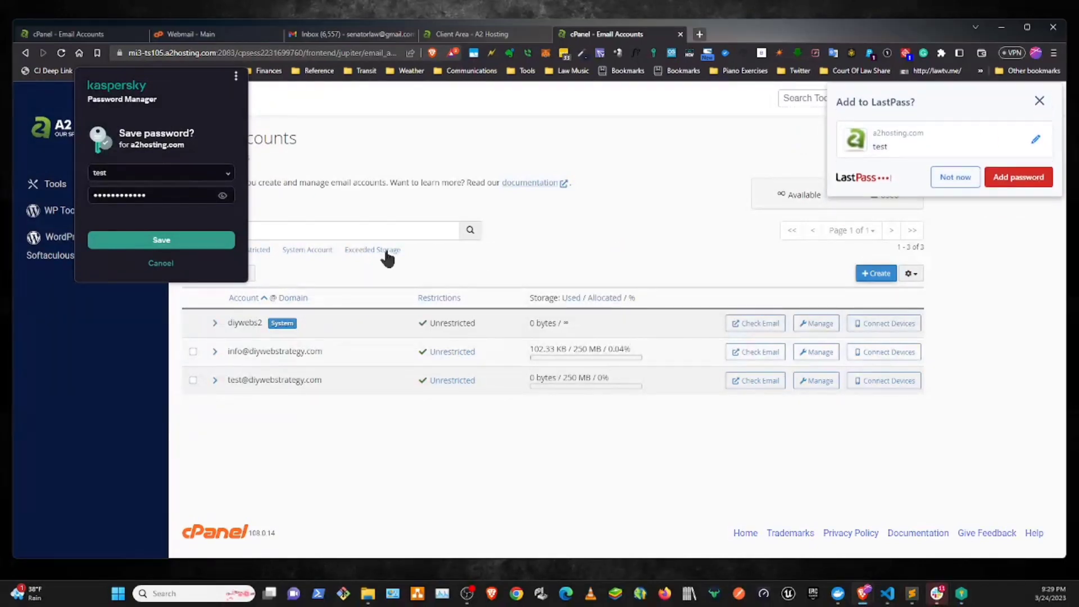
pyautogui.click(152, 265)
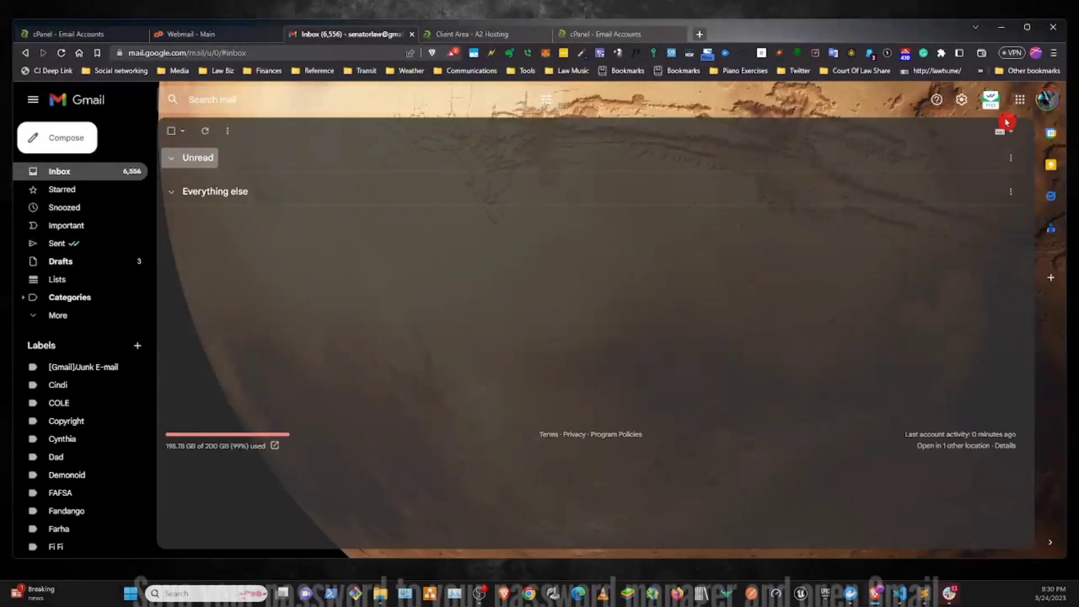
# - Switch to Gmail and open the Accounts and Import section of the full settings
pyautogui.click(960, 105)
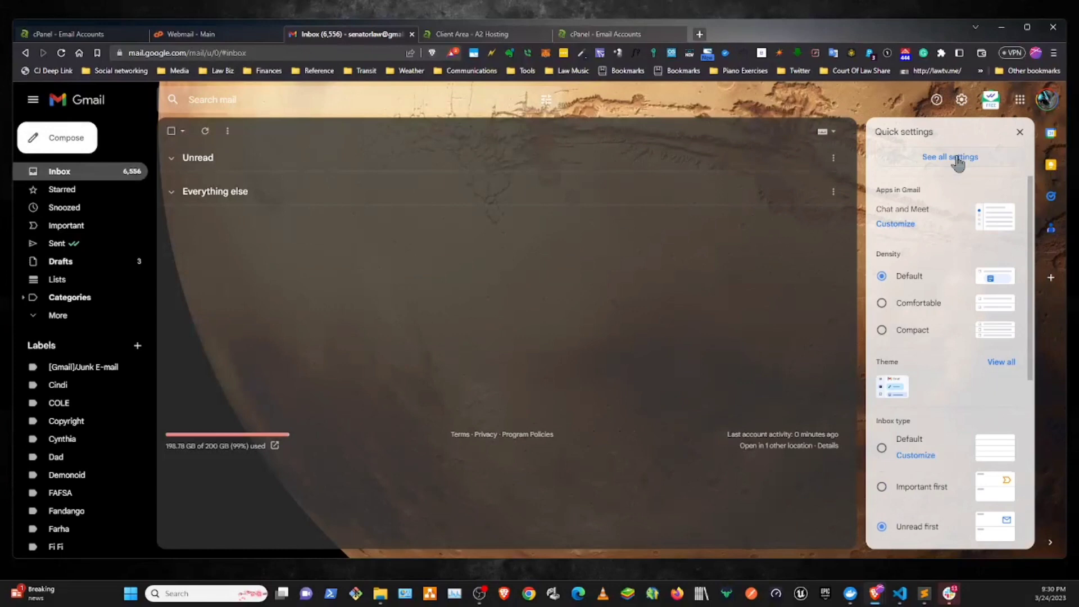
pyautogui.click(954, 161)
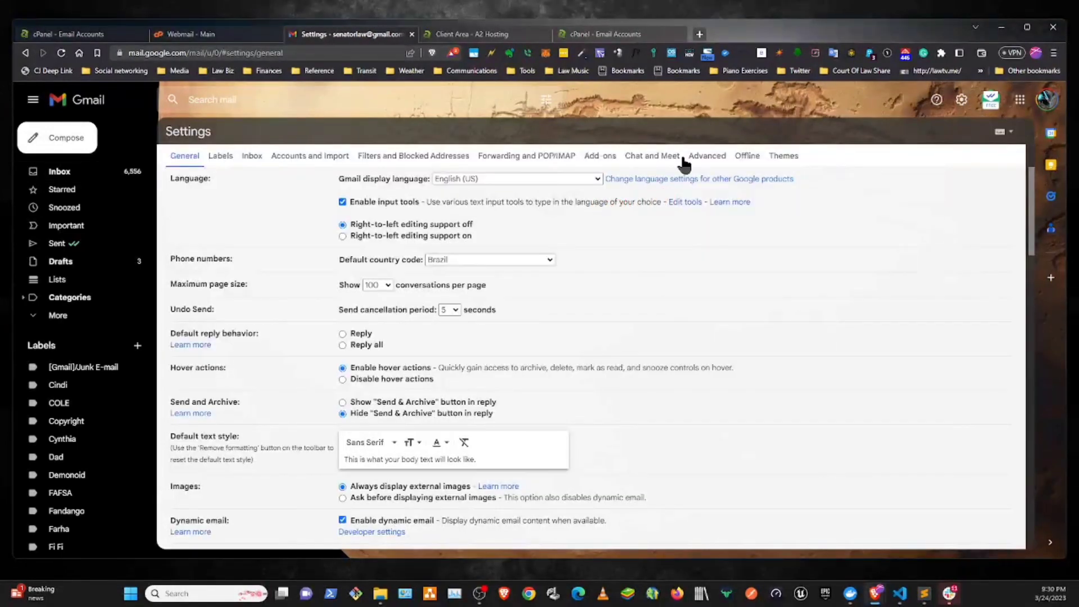
pyautogui.click(290, 159)
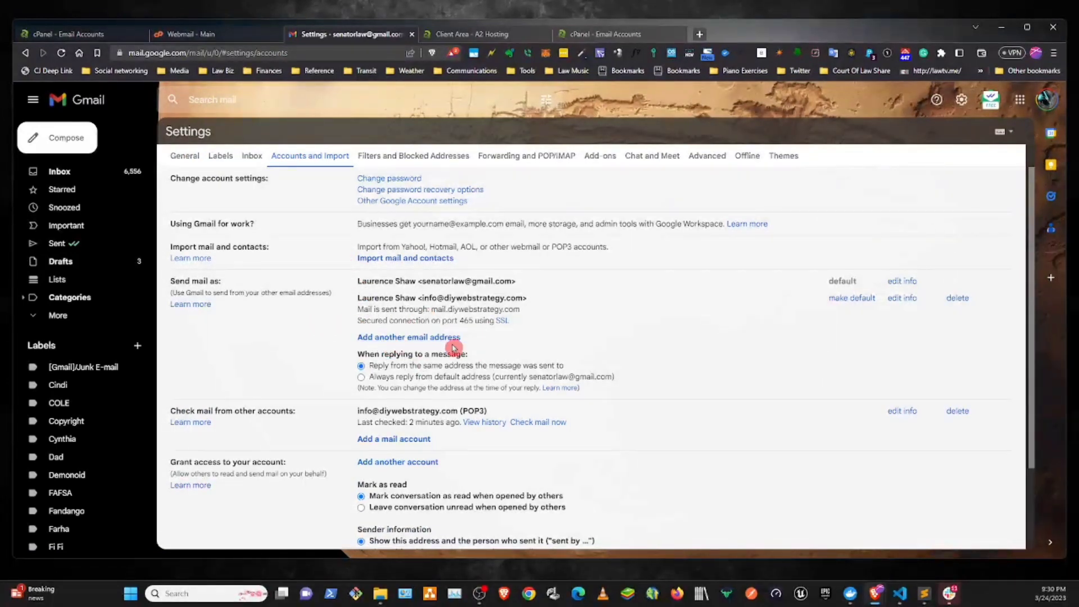
# - Start adding another send-as email address, enter the new domain account's email address and continue to the SMTP settings
pyautogui.click(387, 341)
pyautogui.click(843, 100)
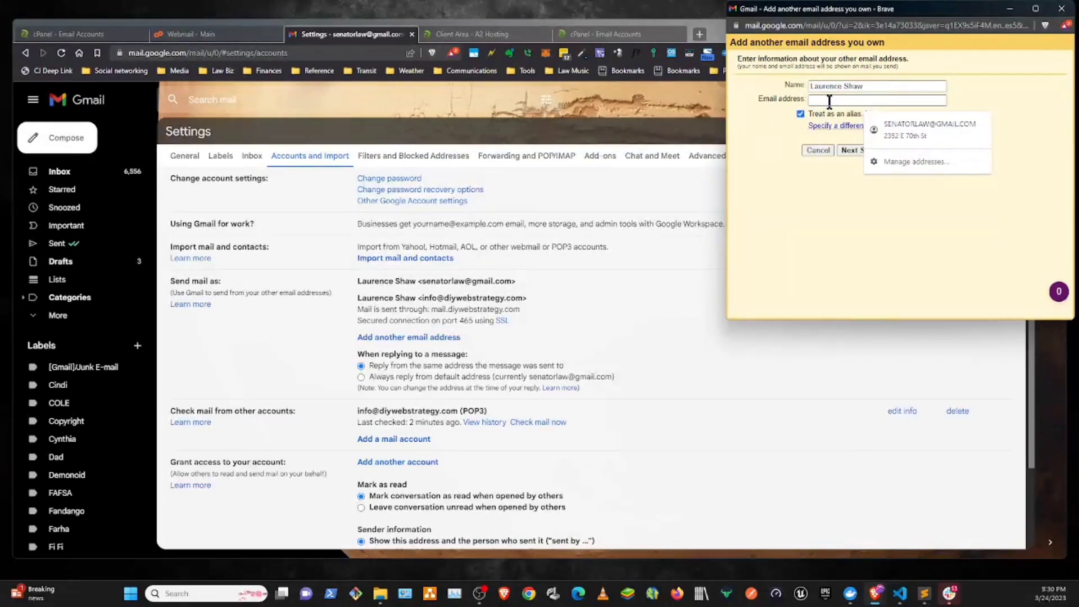
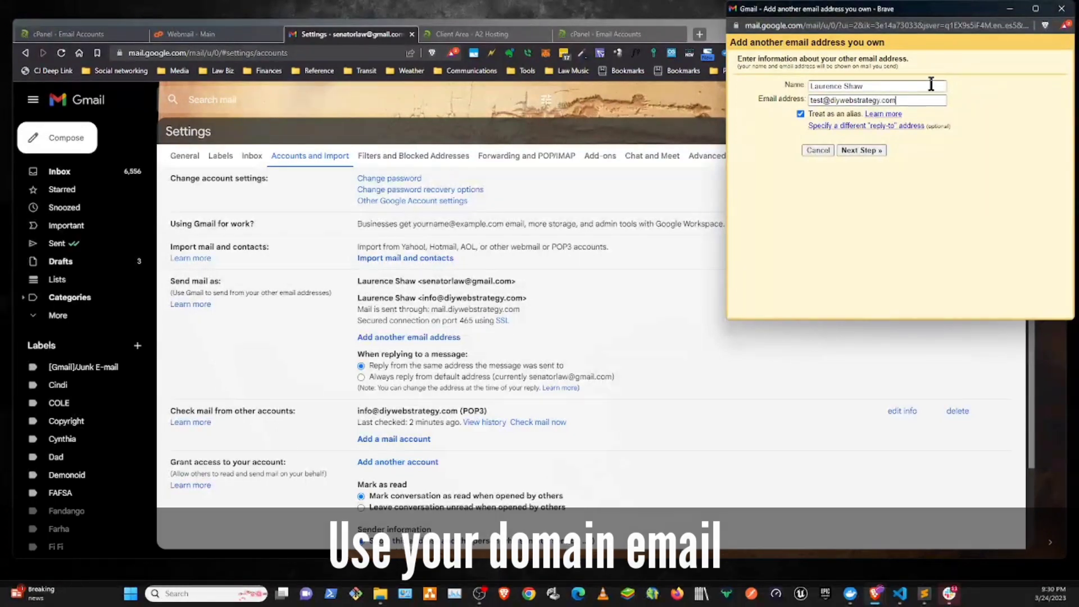
pyautogui.click(875, 149)
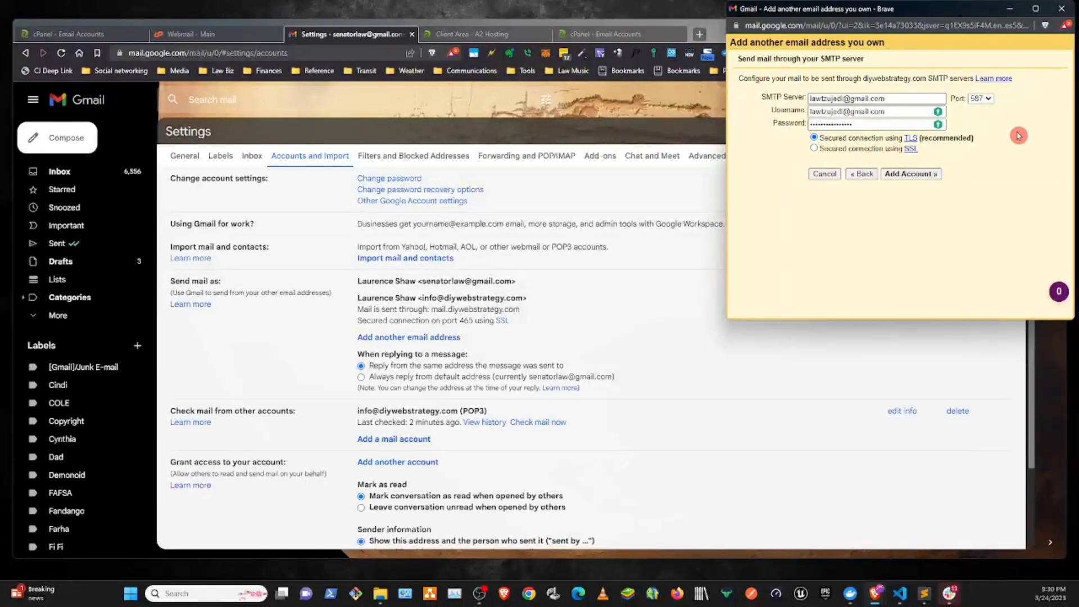
# - Replace the prefilled SMTP username with the new domain account's full email address
pyautogui.moveTo(898, 111); pyautogui.dragTo(782, 118)
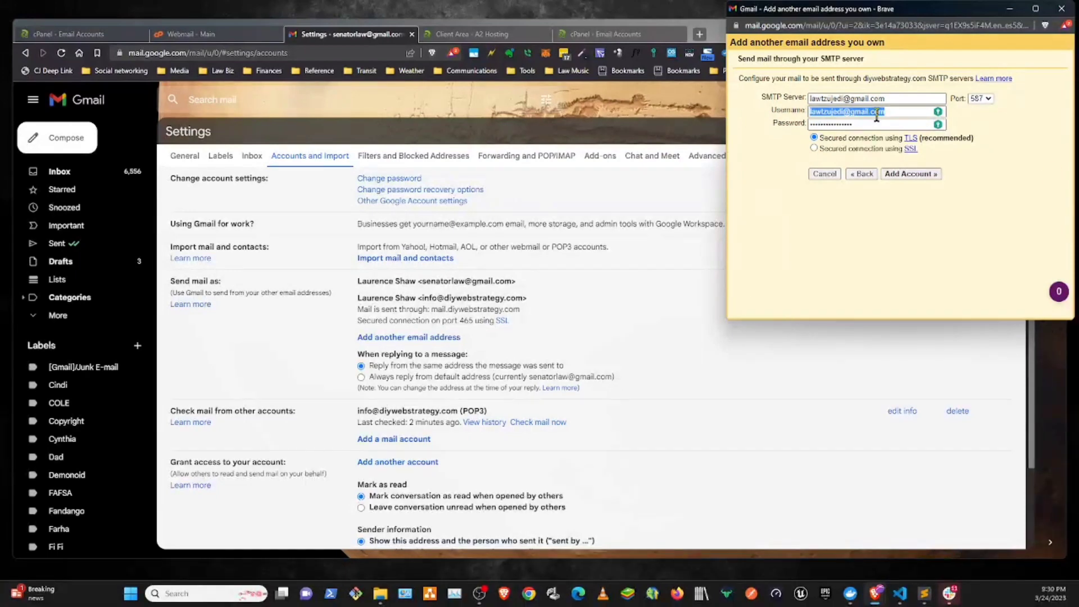
pyautogui.press('BackSpace')
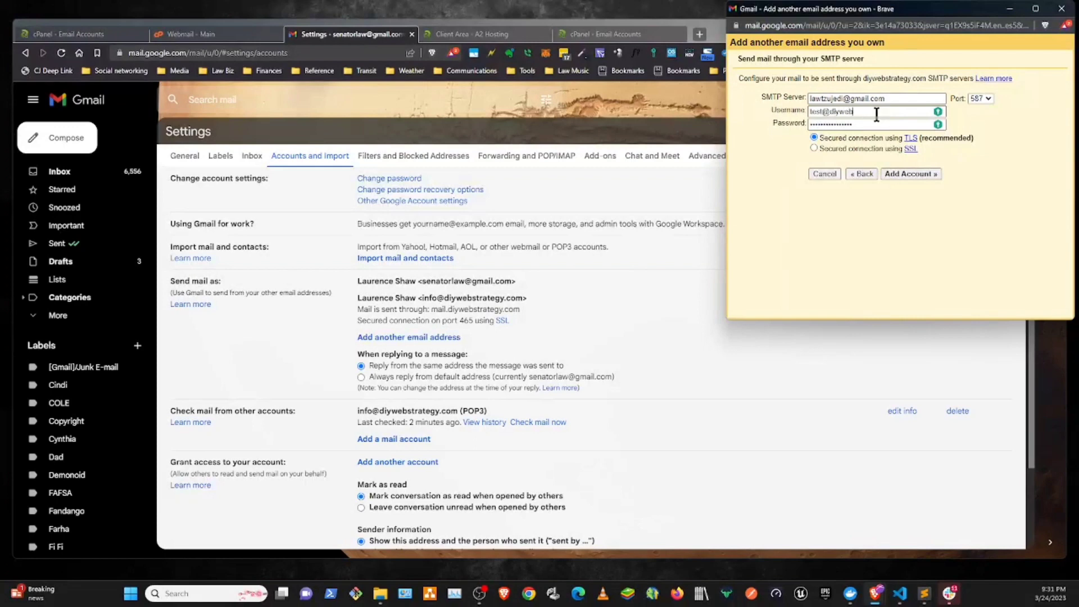
pyautogui.hotkey('ctrl', 'a')
# - Look up the test account's manual mail client settings in cPanel and copy the mail server name mail.diywebstrategy.com
pyautogui.moveTo(897, 99); pyautogui.dragTo(779, 110)
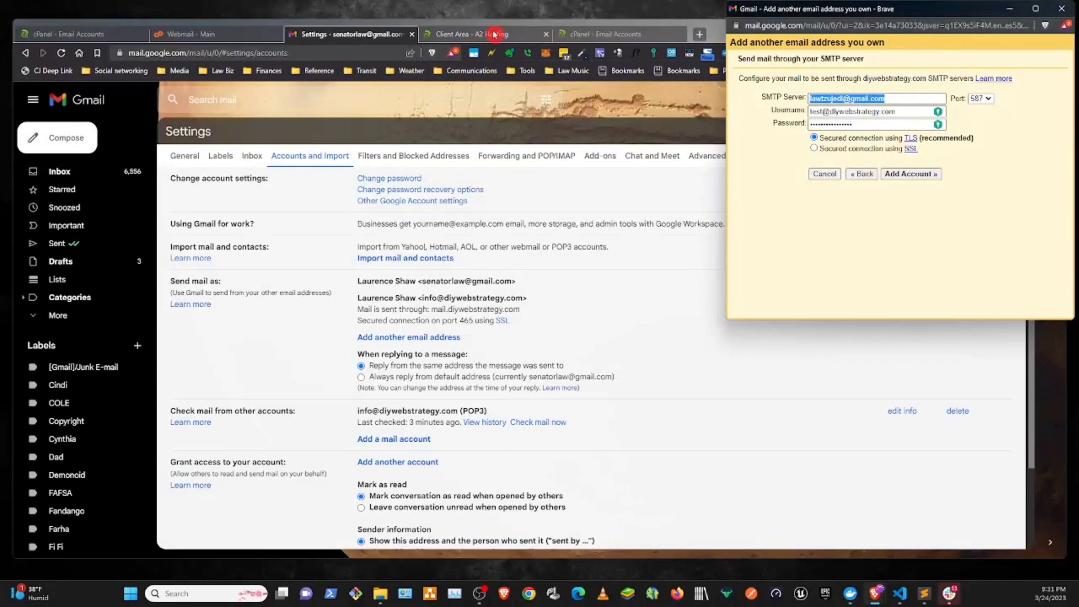
pyautogui.click(617, 35)
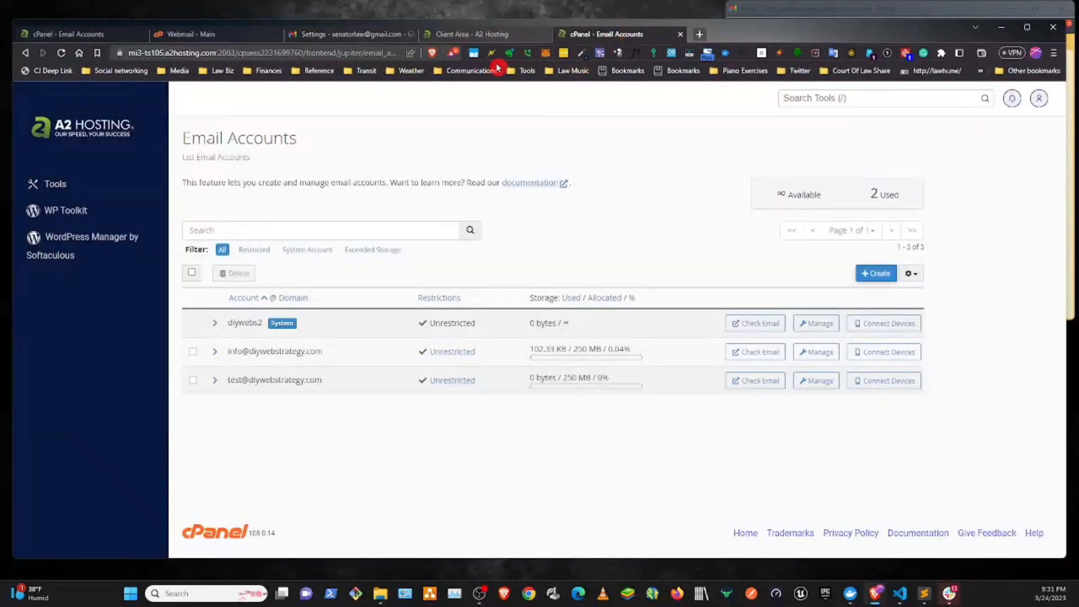
pyautogui.click(876, 382)
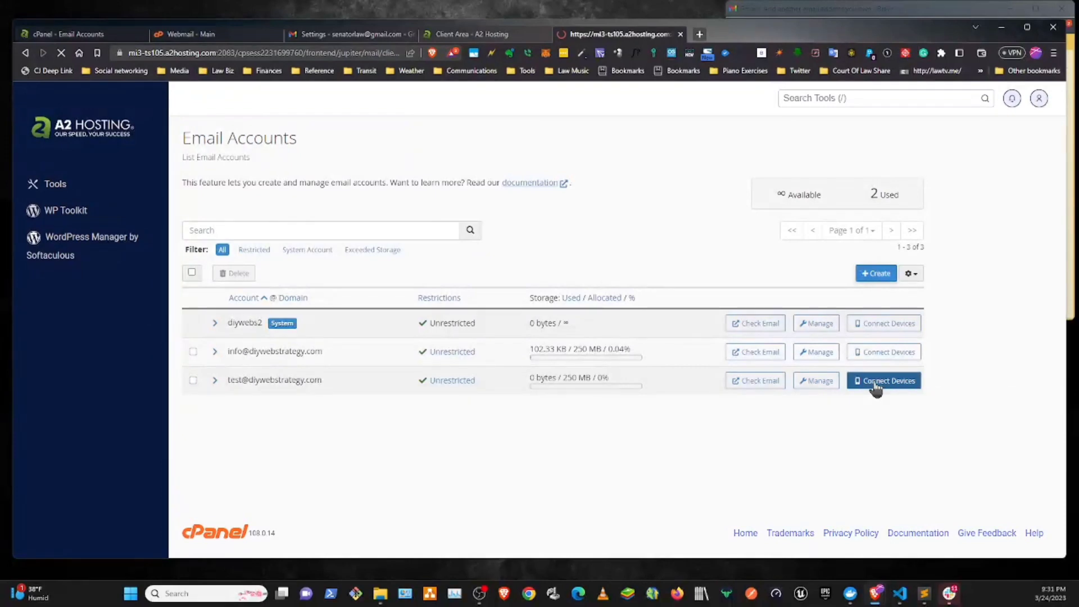
pyautogui.scroll(-5, 452, 404)
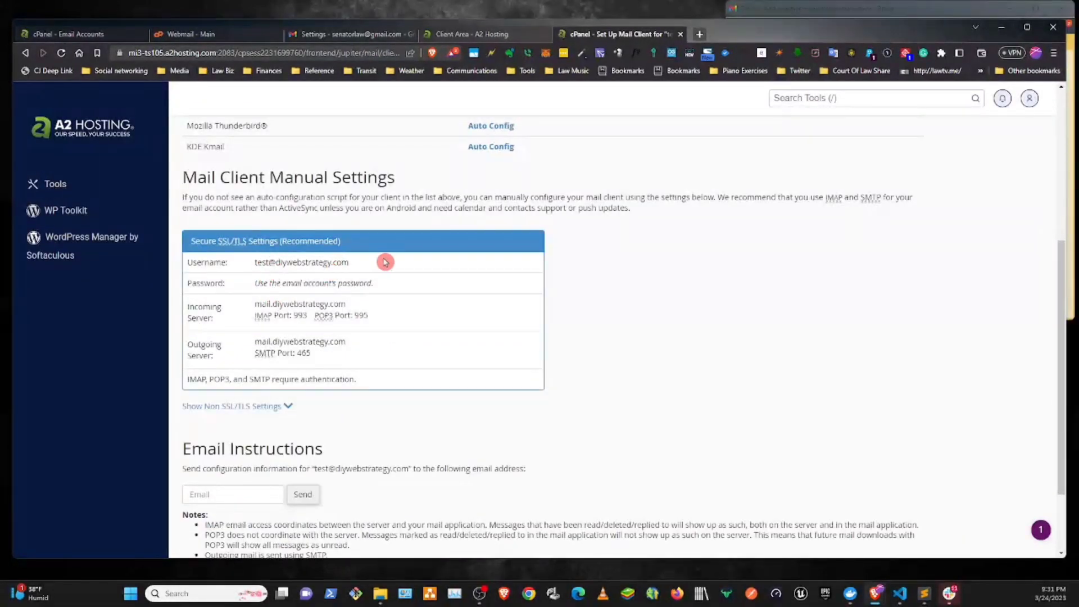
pyautogui.moveTo(386, 258); pyautogui.dragTo(251, 272)
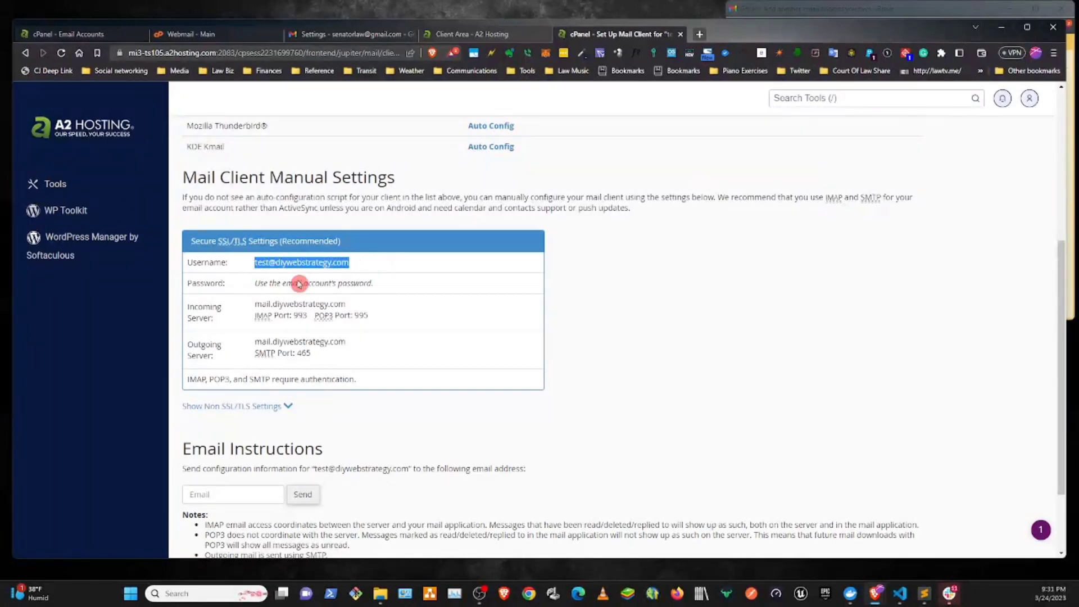
pyautogui.moveTo(347, 304); pyautogui.dragTo(272, 305)
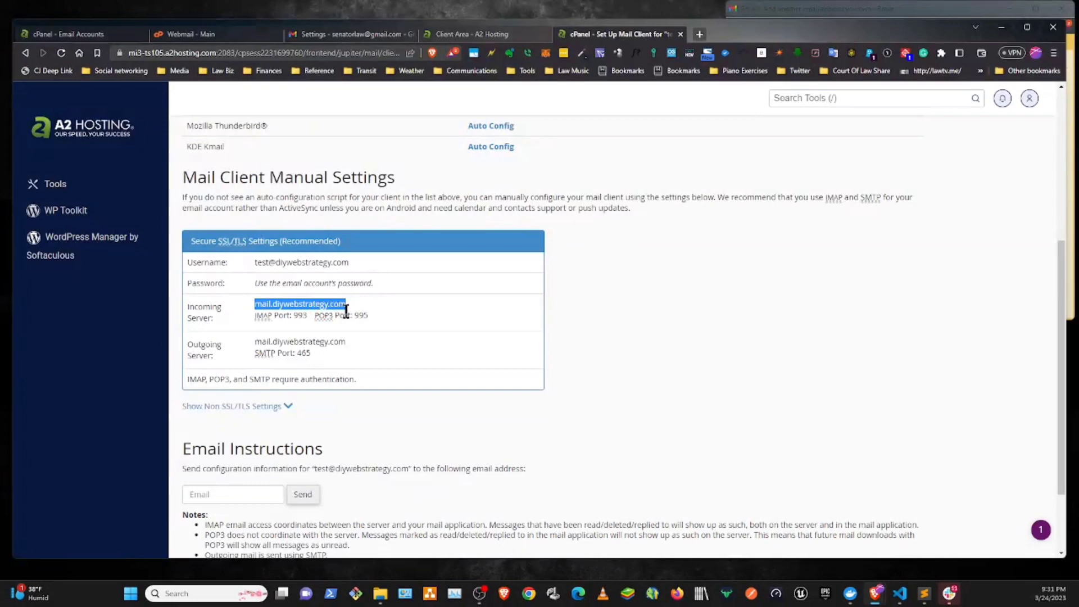
pyautogui.click(340, 340)
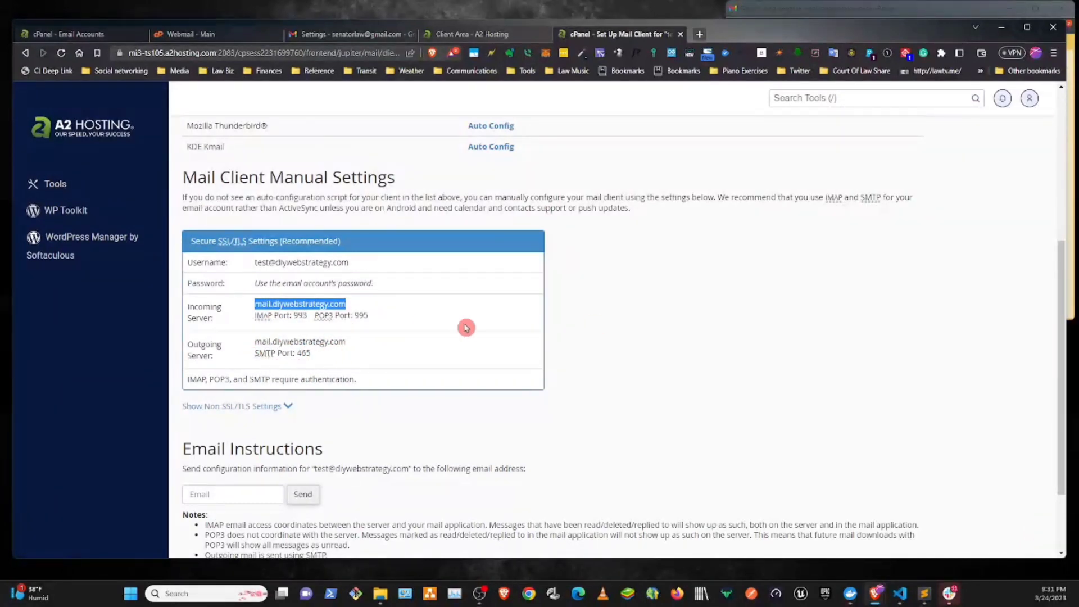
# - Return to Gmail's SMTP dialog, set the port to 465 and the server to mail.diywebstrategy.com, and try adding the account
pyautogui.click(1072, 265)
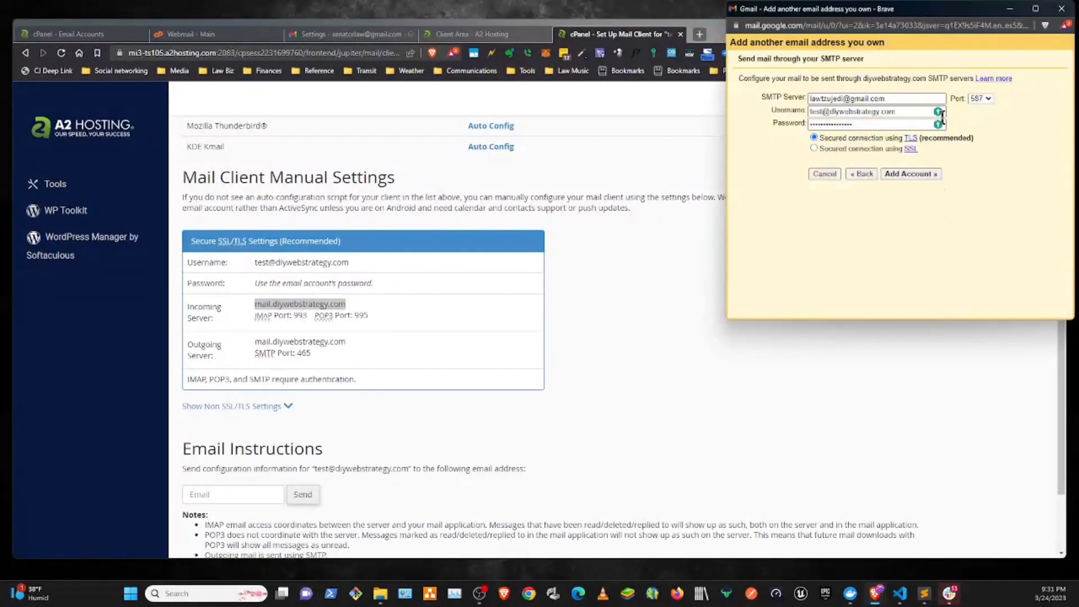
pyautogui.click(976, 99)
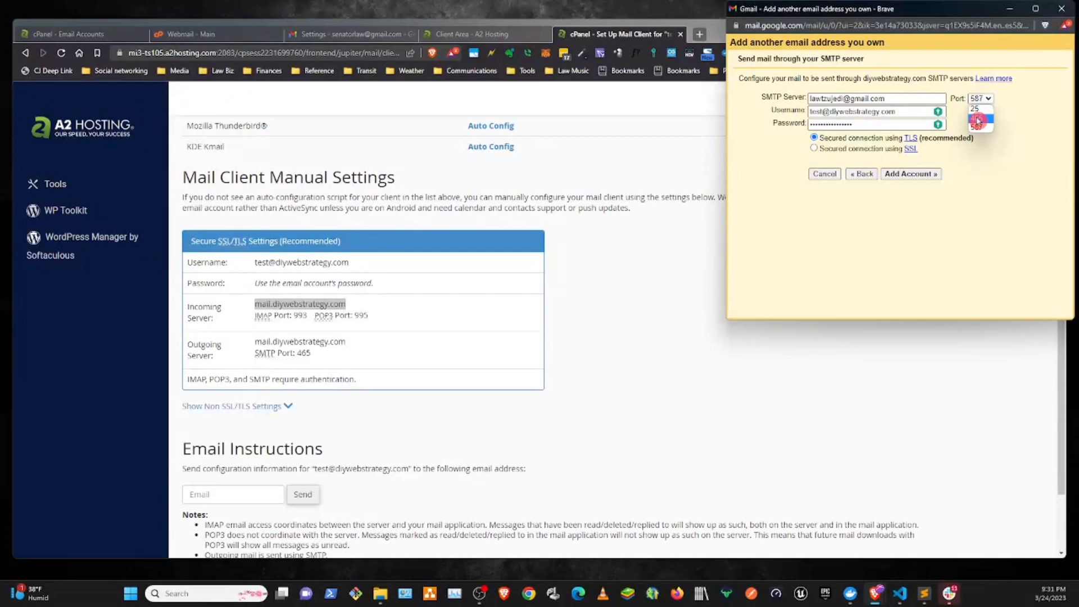
pyautogui.click(977, 119)
pyautogui.moveTo(894, 95); pyautogui.dragTo(772, 97)
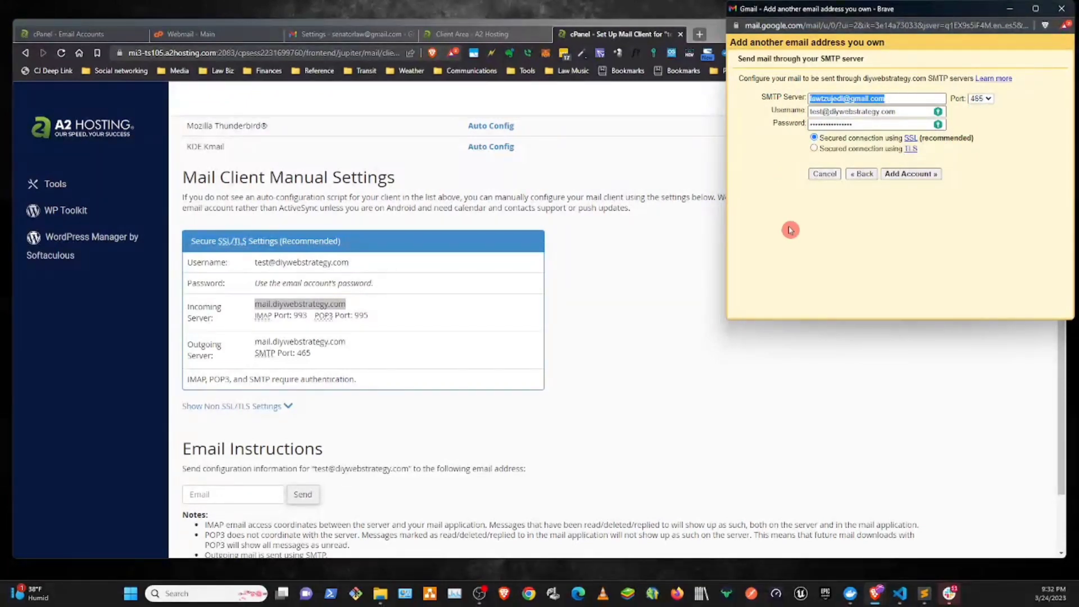
pyautogui.write('mail.diywebstrategy.com')
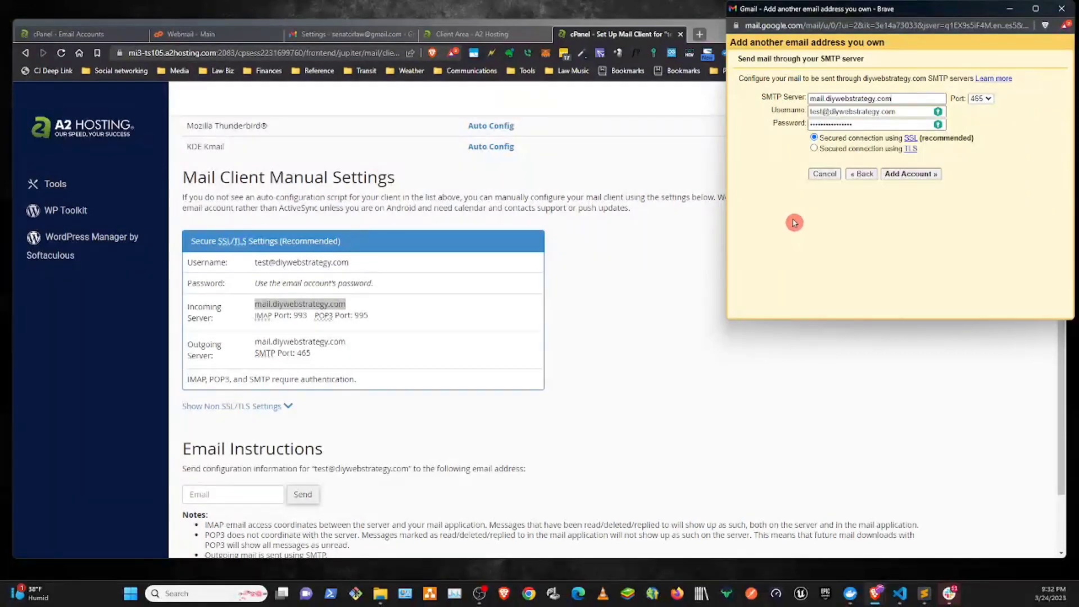
pyautogui.click(904, 175)
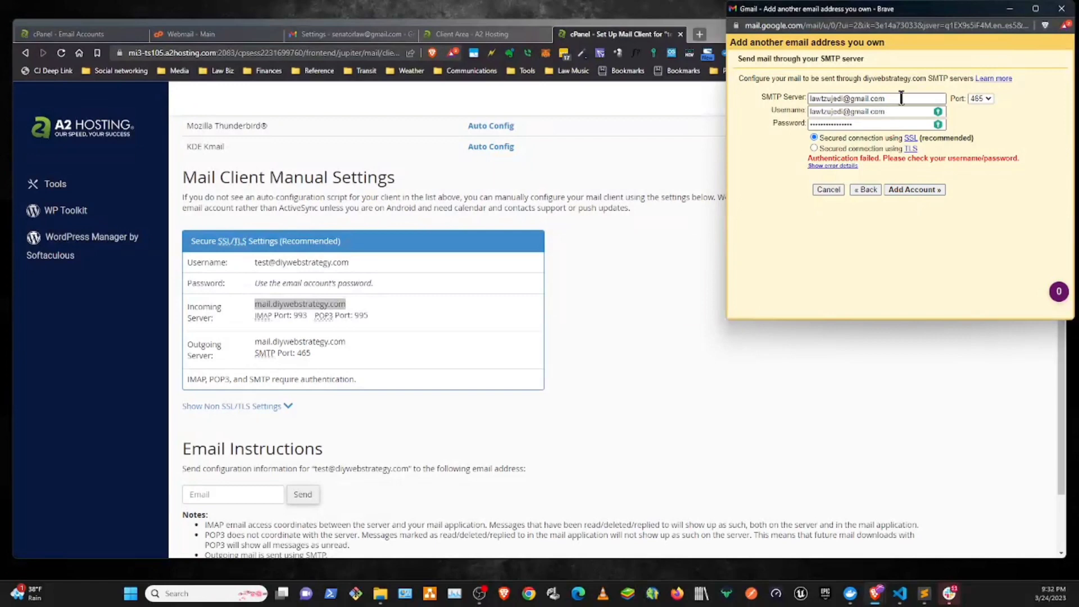
# - Set the SMTP server to mail.diywebstrategy.com and replace the username with the test account's full email address copied from cPanel
pyautogui.moveTo(901, 99); pyautogui.dragTo(758, 93)
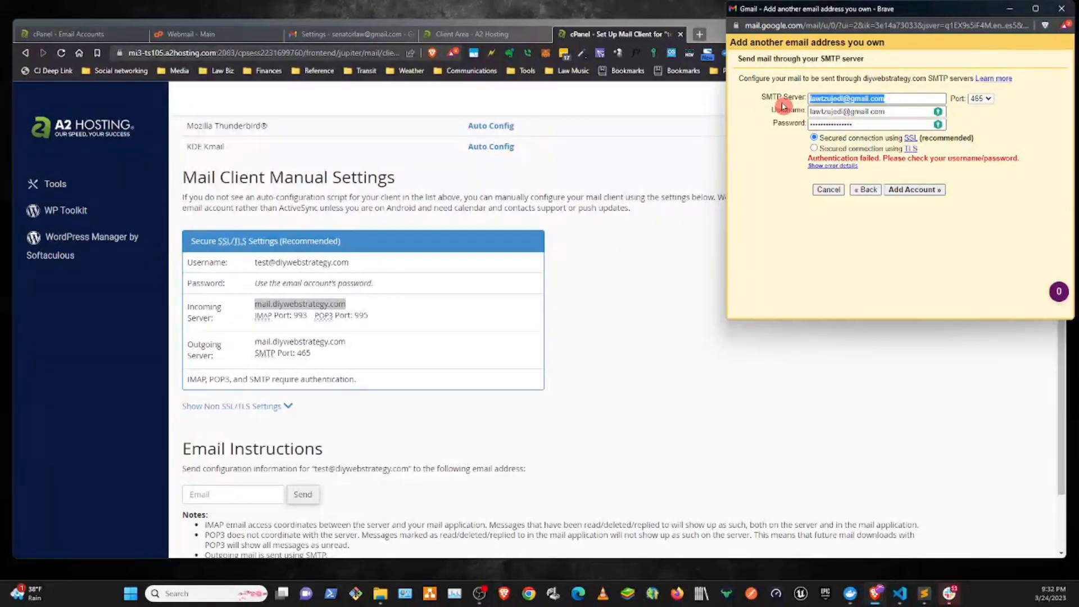
pyautogui.write('mail.diywebstrategy.com')
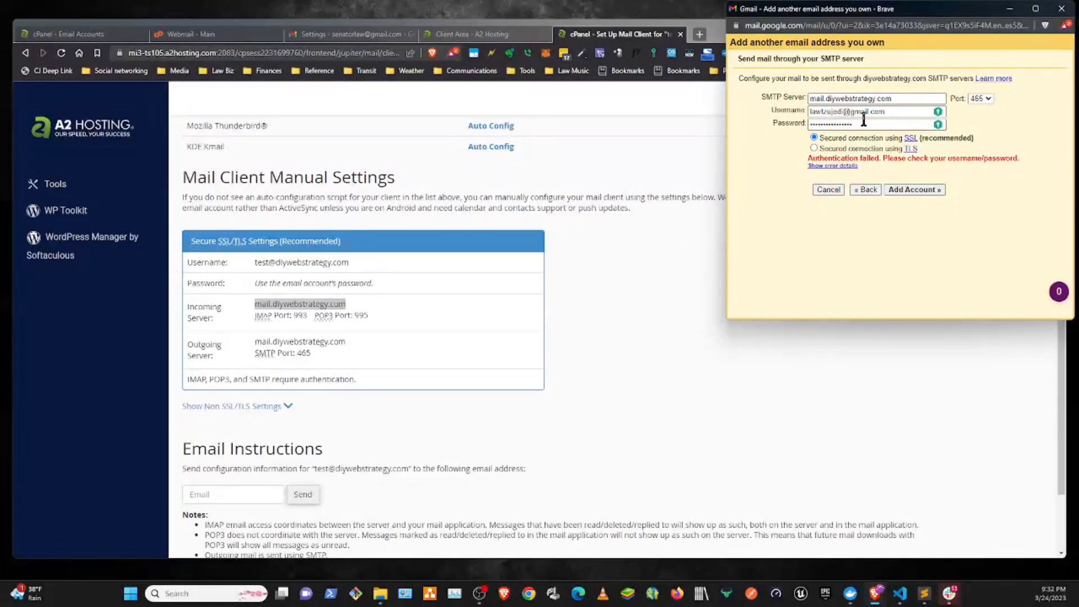
pyautogui.moveTo(890, 113); pyautogui.dragTo(722, 115)
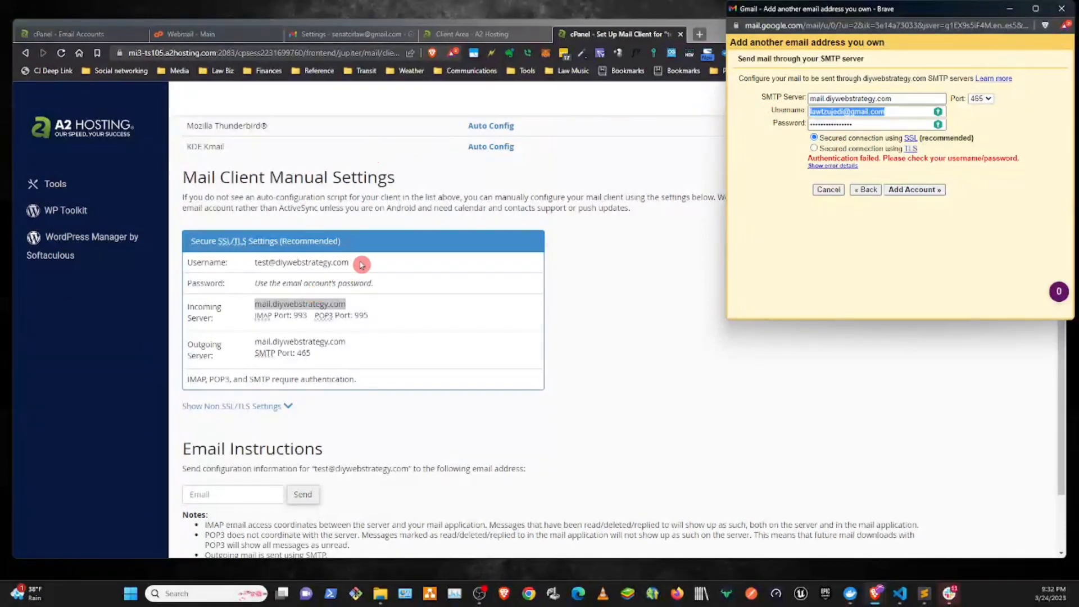
pyautogui.moveTo(353, 263); pyautogui.dragTo(256, 262)
pyautogui.hotkey('ctrl', 'c')
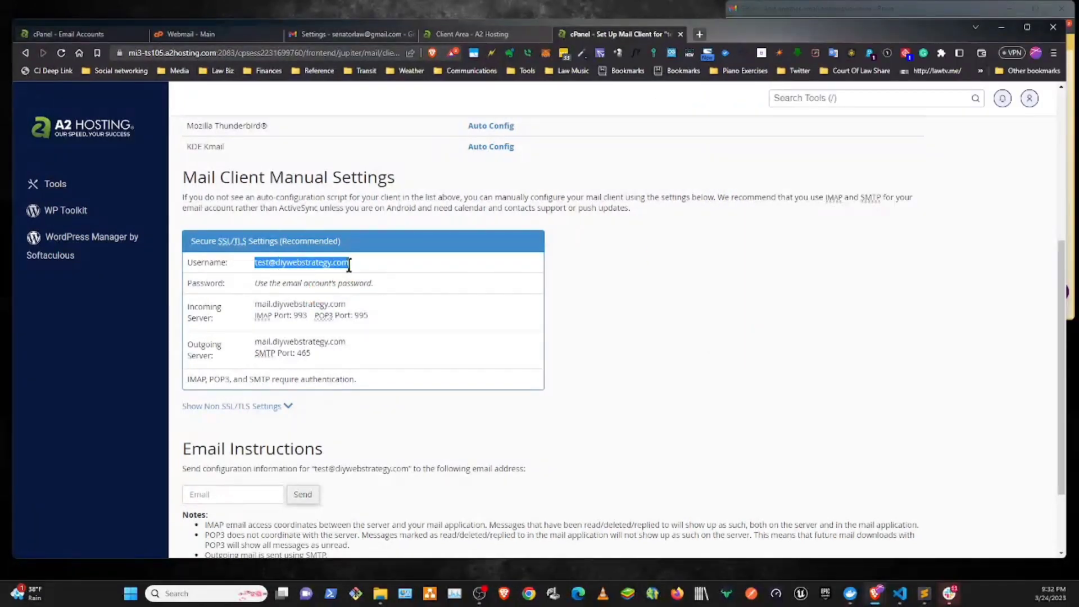
pyautogui.click(907, 10)
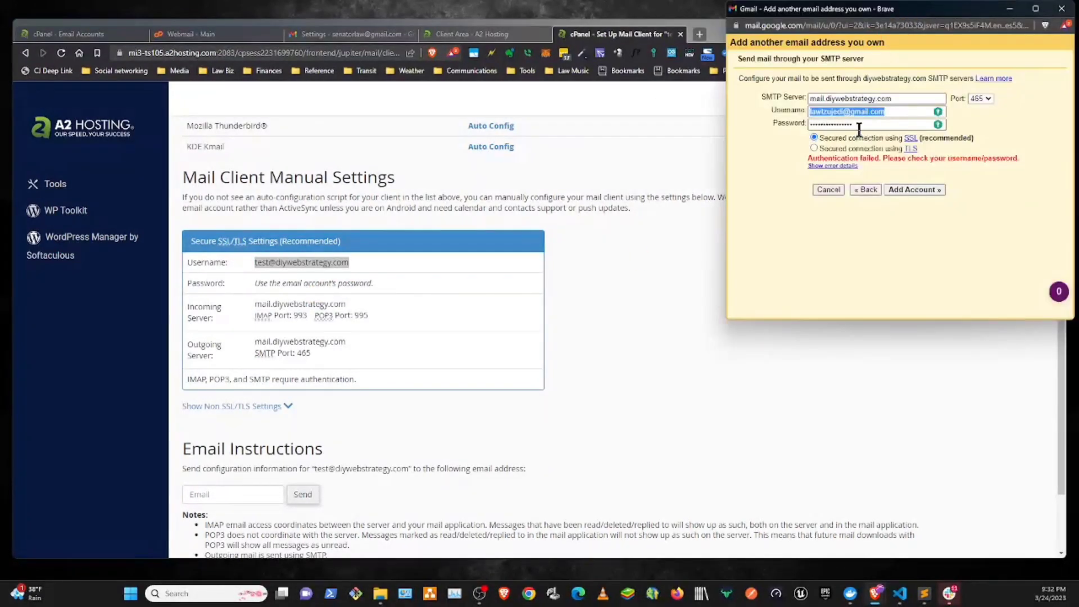
pyautogui.hotkey('ctrl', 'v')
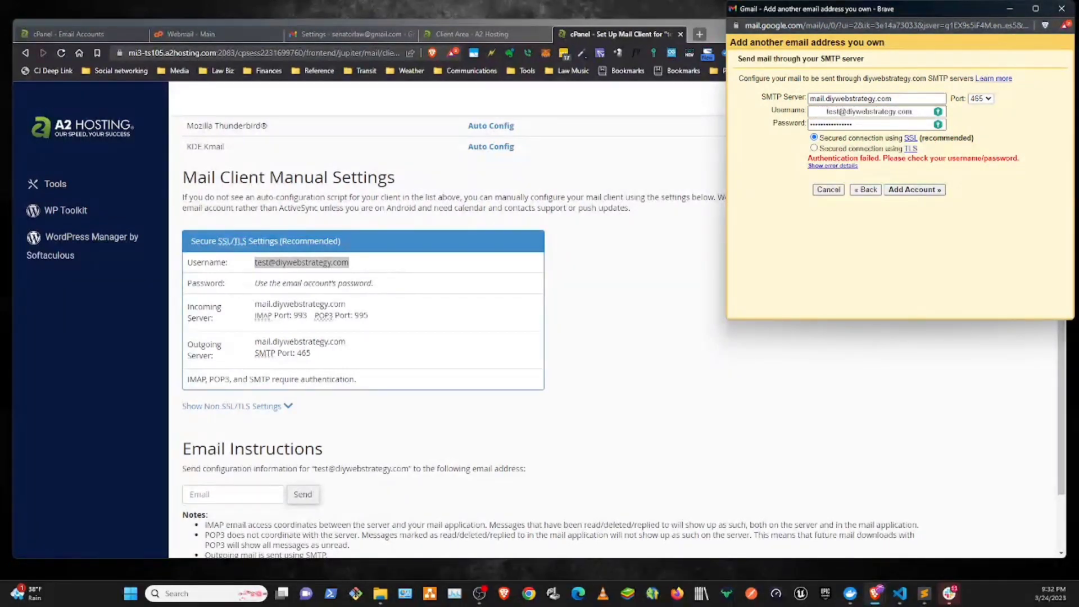
pyautogui.press('BackSpace')
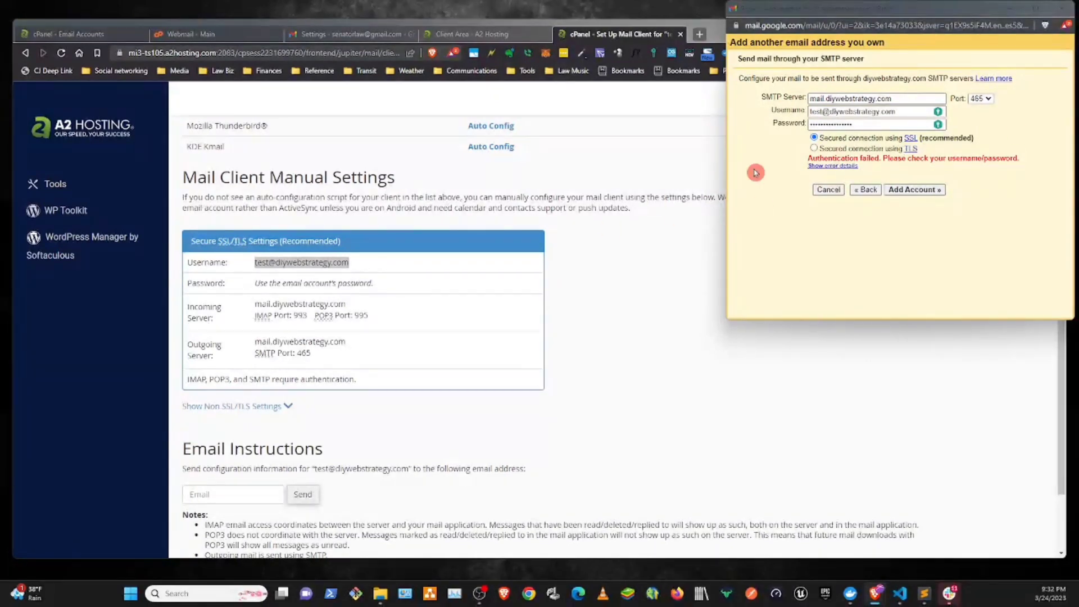
# - Replace the SMTP password with the test email account's password and add the account
pyautogui.click(872, 124)
pyautogui.doubleClick(873, 125)
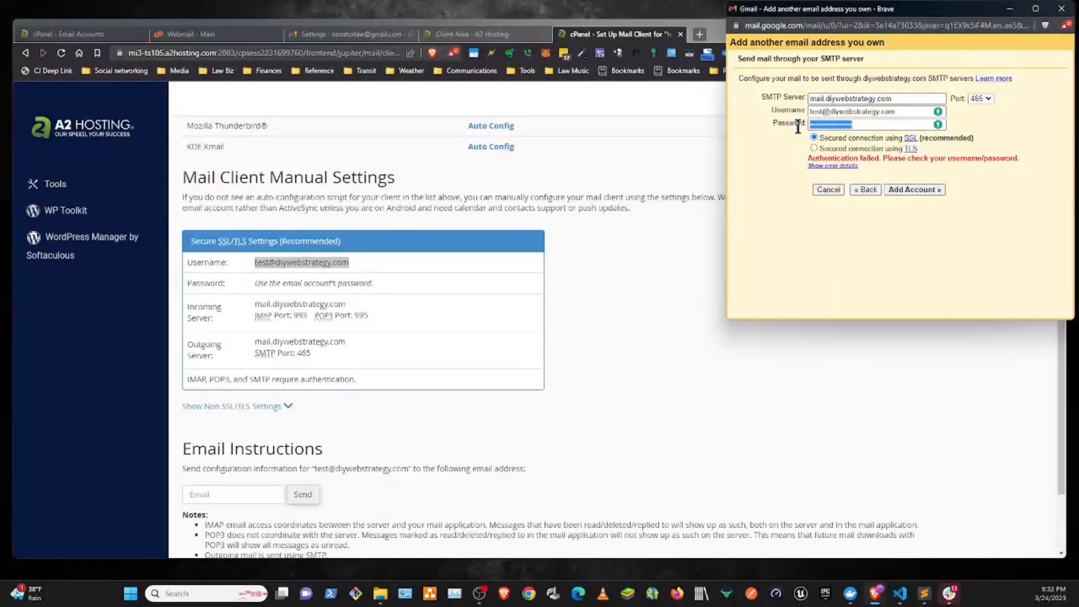
pyautogui.hotkey('ctrl', 'v')
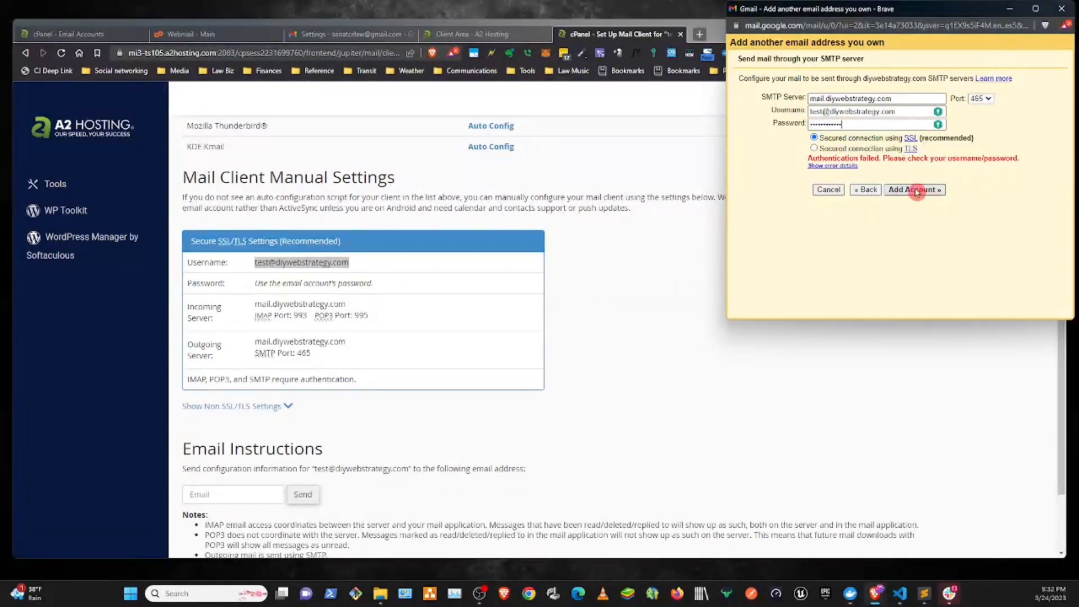
pyautogui.click(917, 190)
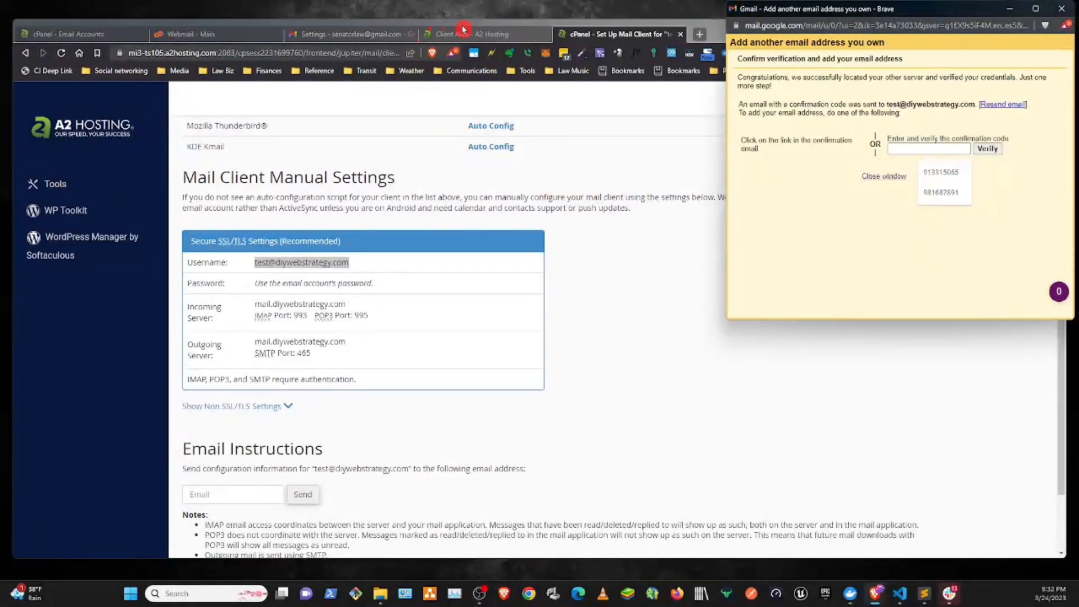
# - Return to cPanel's list of email accounts and open webmail for the test account
pyautogui.click(25, 52)
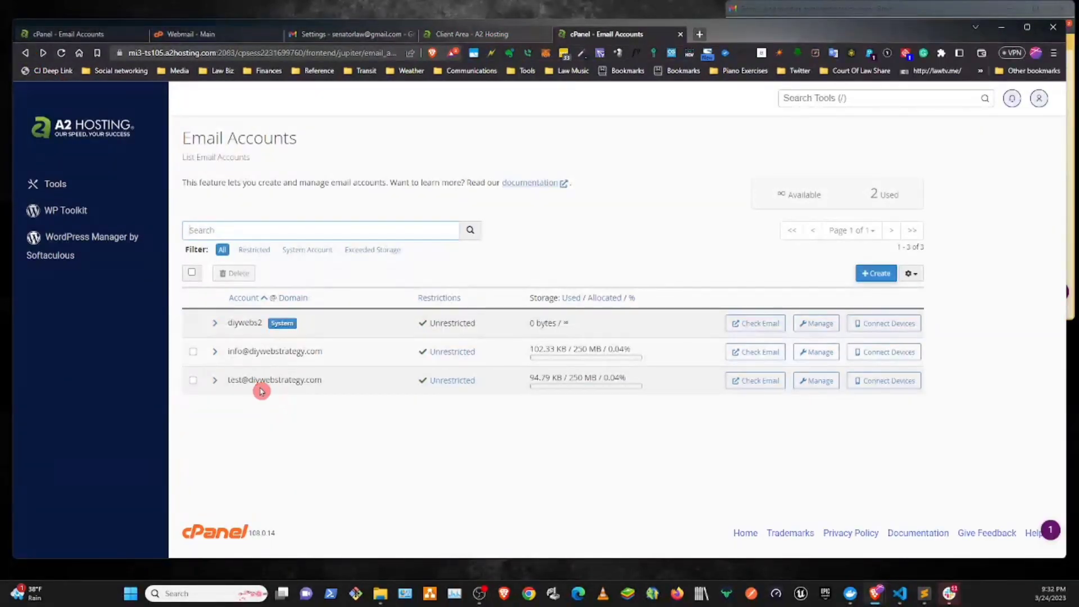
pyautogui.click(758, 382)
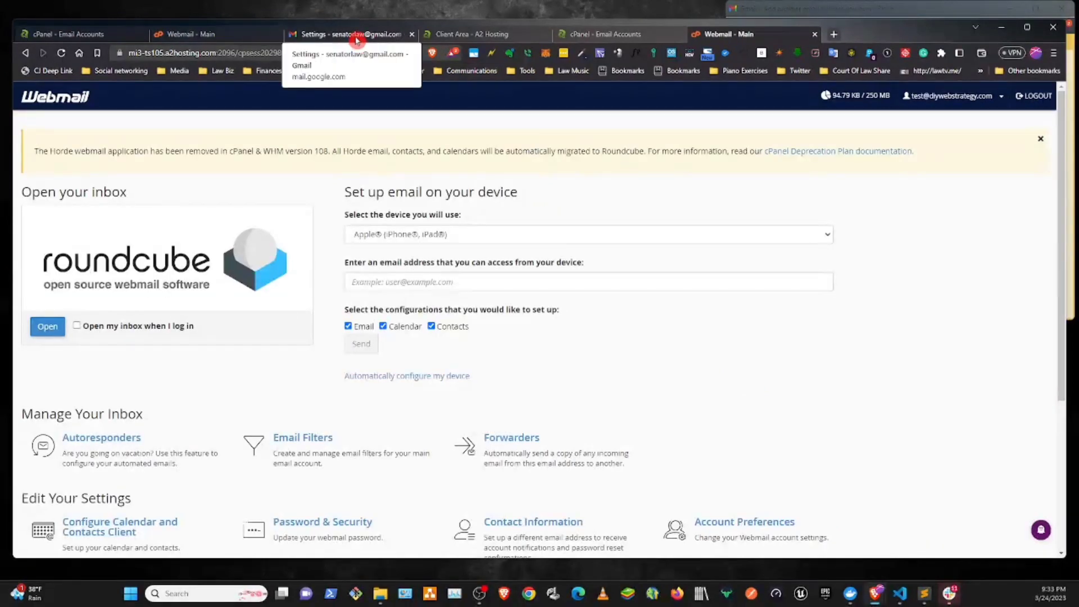
# - Look for the confirmation message in the Gmail inbox, checking the newest email and refreshing the message list
pyautogui.click(356, 39)
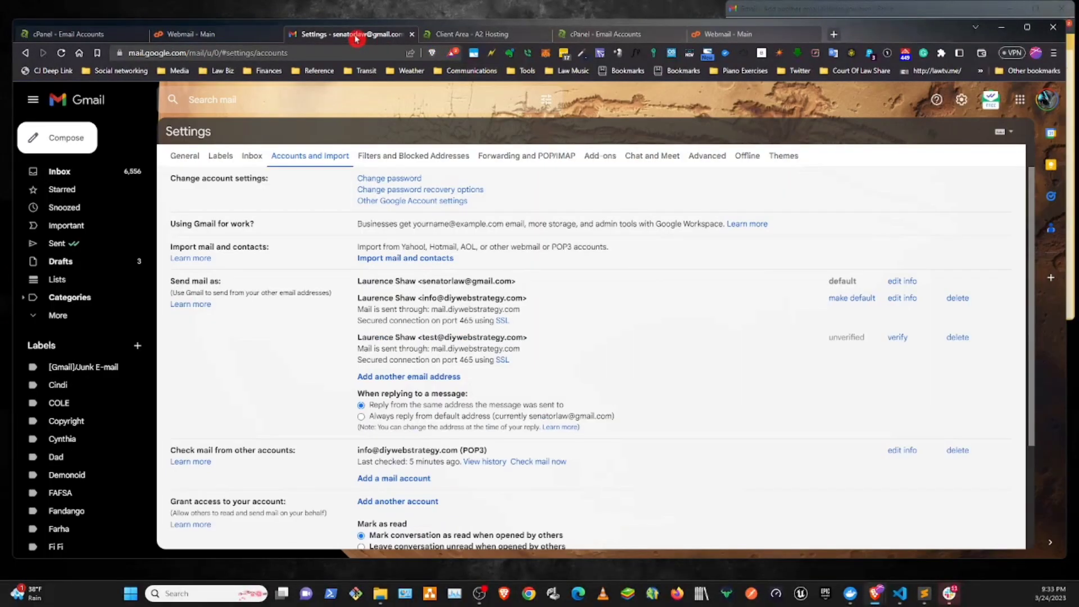
pyautogui.click(56, 173)
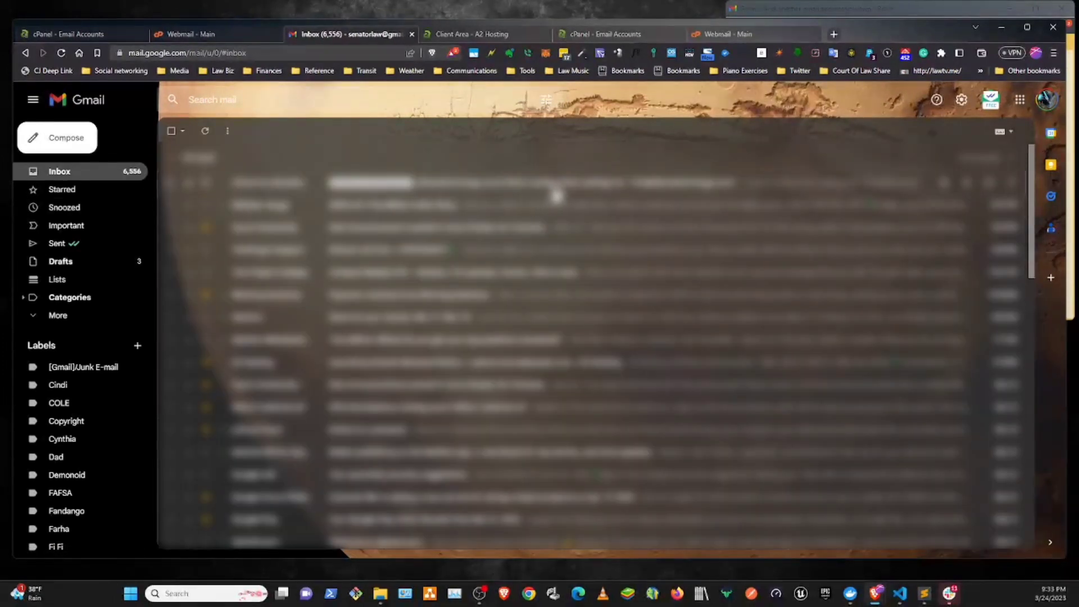
pyautogui.click(576, 189)
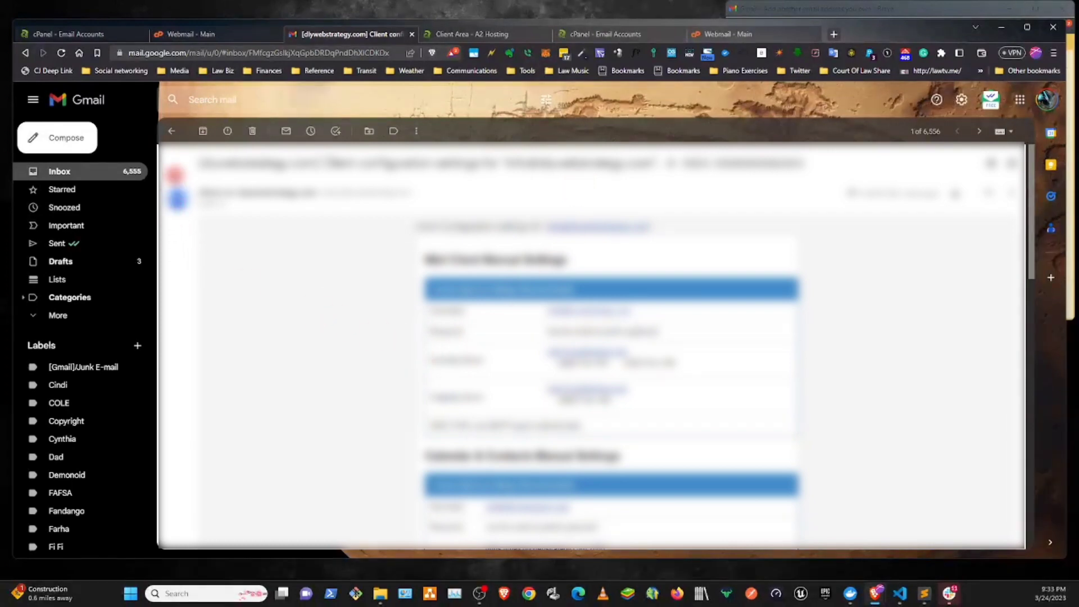
pyautogui.click(171, 131)
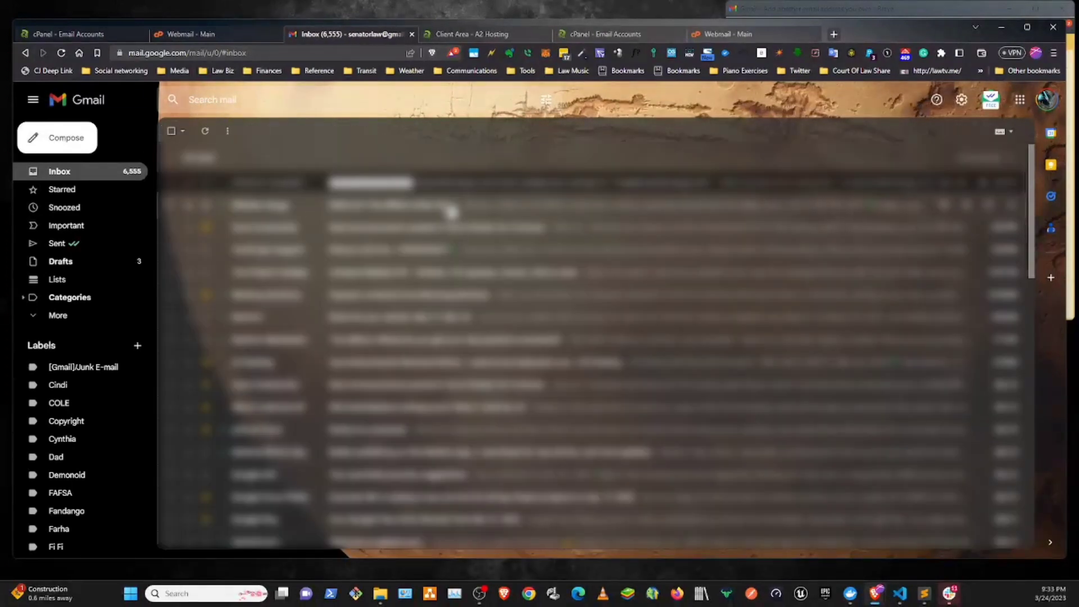
pyautogui.click(205, 131)
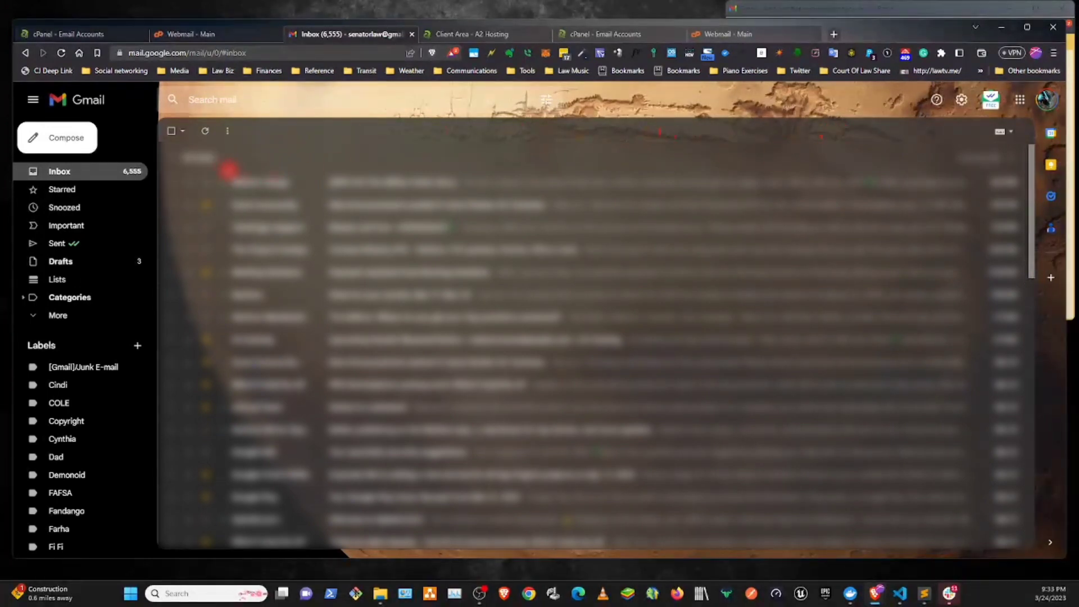
pyautogui.click(202, 165)
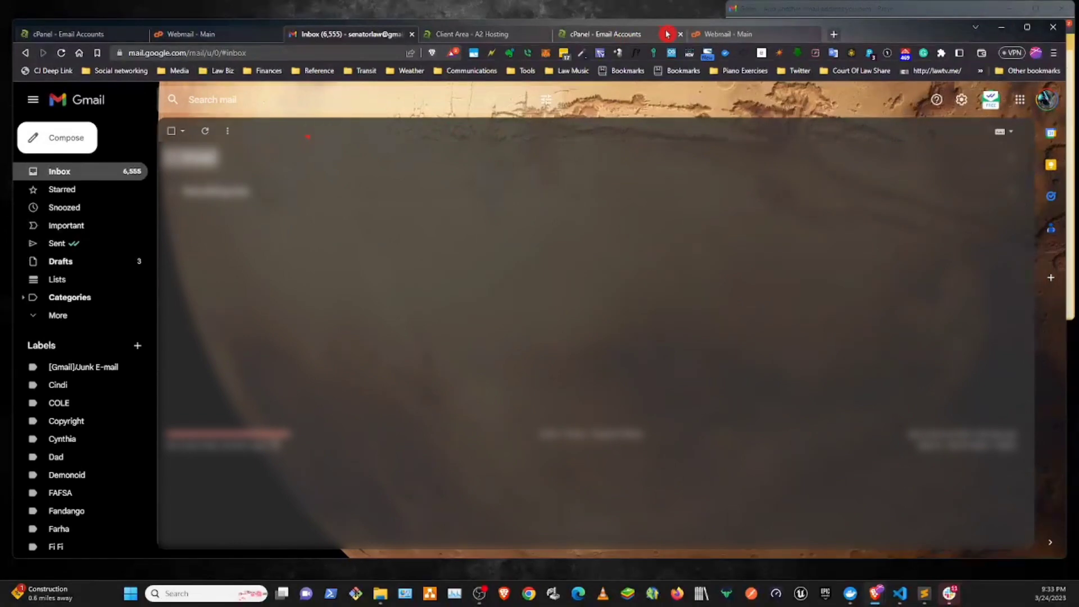
# - Open the Gmail Confirmation message in the test account's Roundcube inbox and copy its confirmation code
pyautogui.click(738, 40)
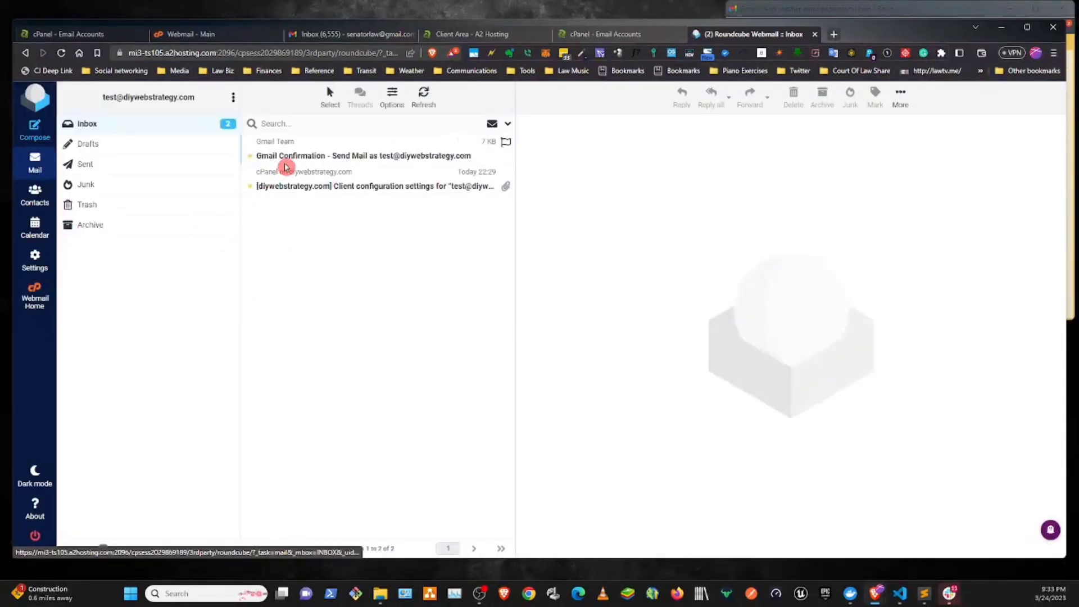
pyautogui.click(286, 164)
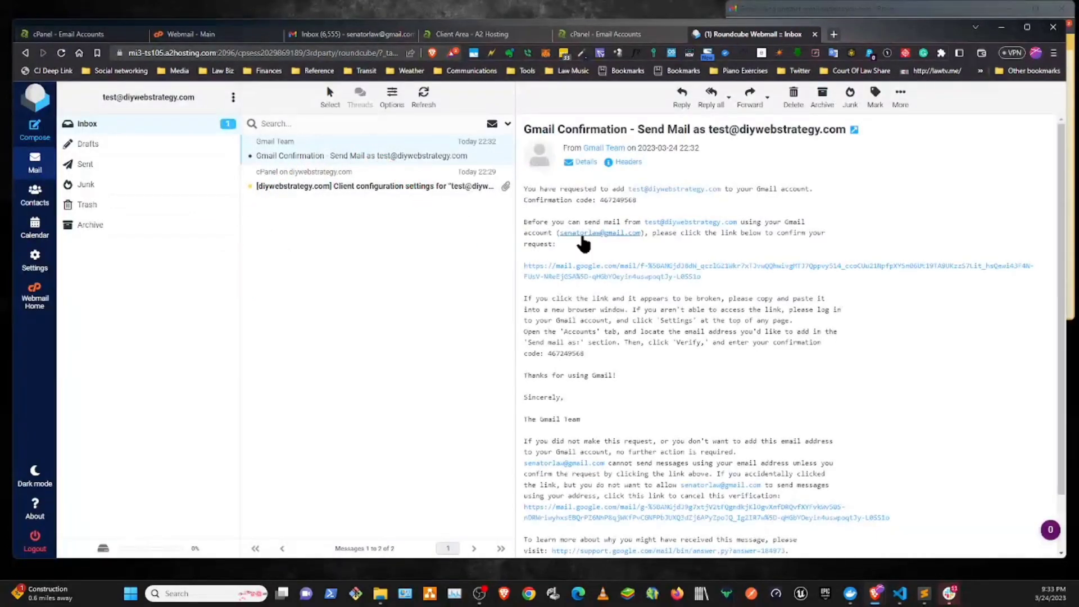
pyautogui.doubleClick(613, 201)
pyautogui.hotkey('ctrl', 'c')
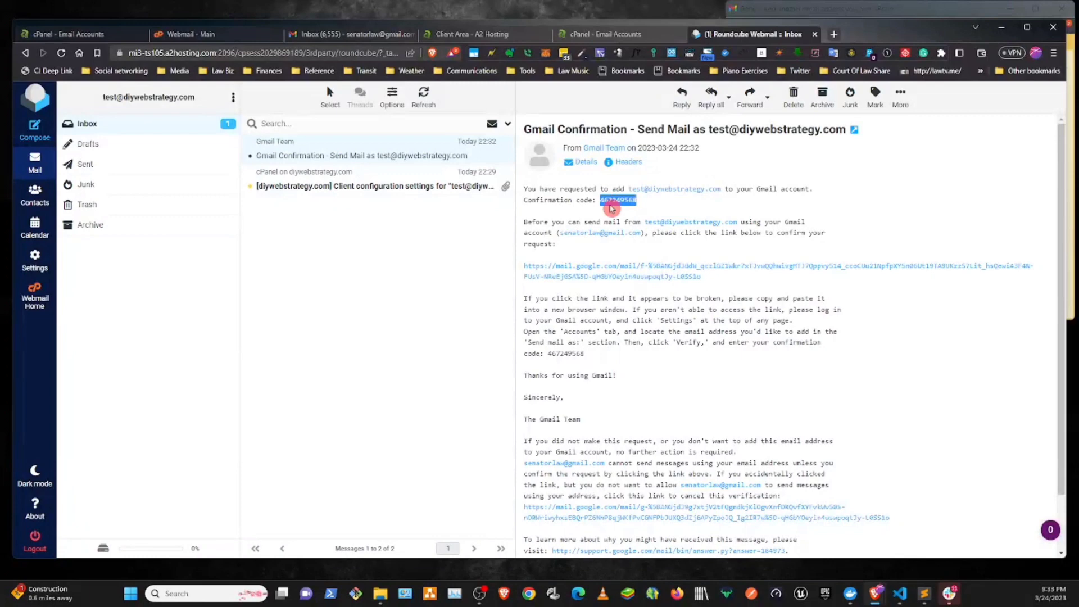
# - Paste the confirmation code into Gmail's dialog for adding another email address and verify it
pyautogui.click(742, 9)
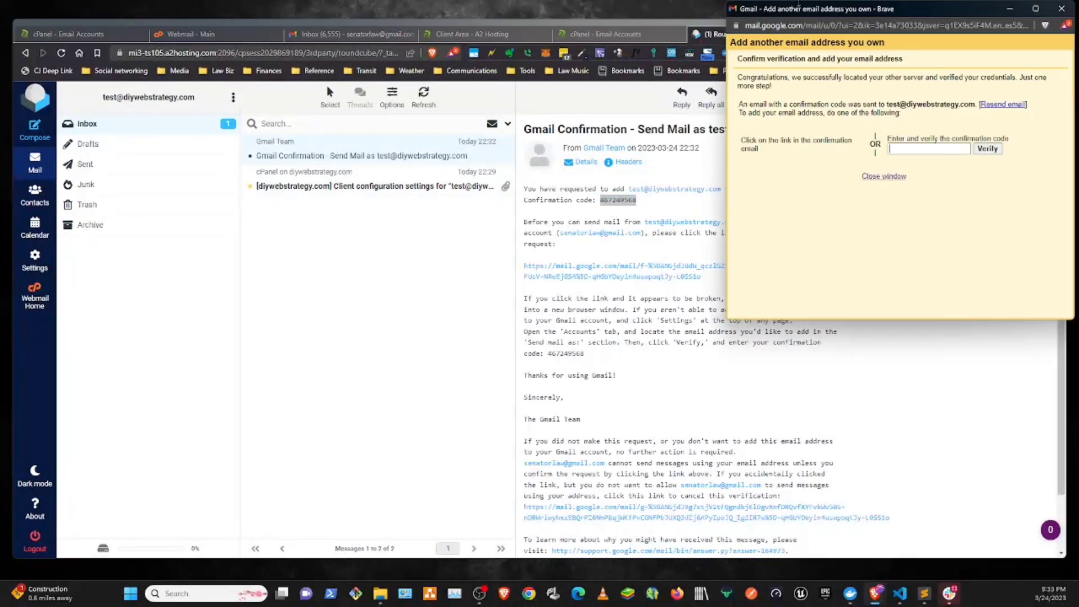
pyautogui.click(944, 149)
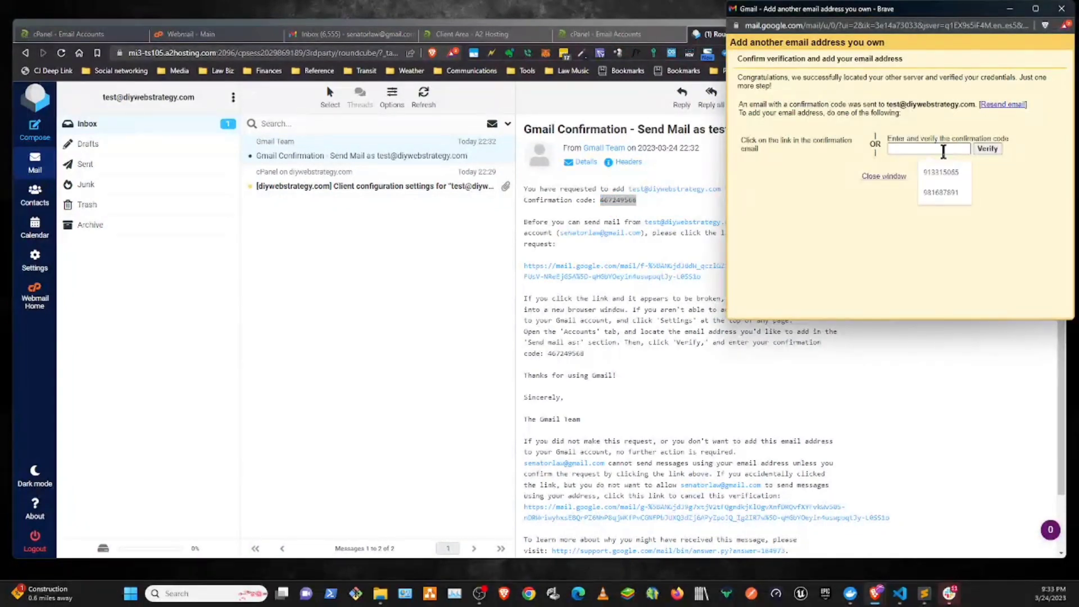
pyautogui.hotkey('ctrl', 'v')
pyautogui.click(987, 149)
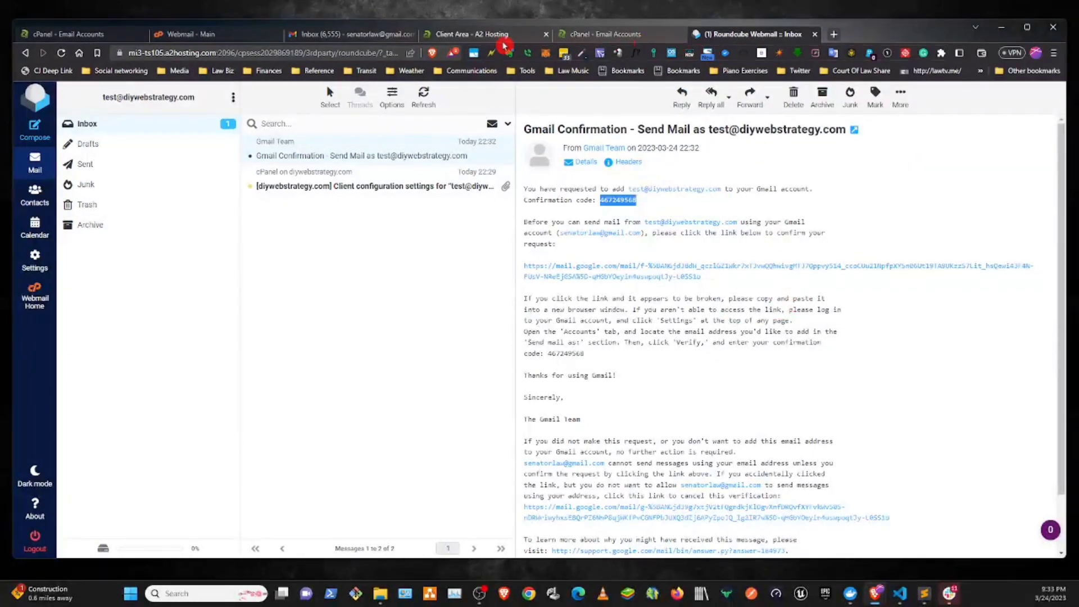
# - Return to Gmail, open the Accounts and Import settings and check the test address under Send mail as
pyautogui.click(334, 36)
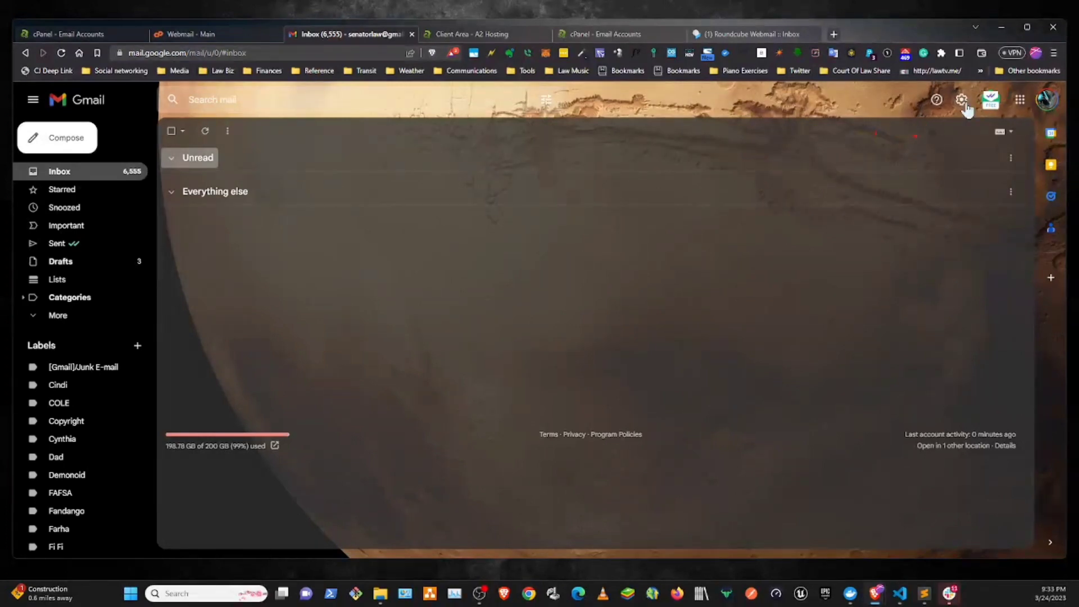
pyautogui.click(965, 103)
pyautogui.click(933, 160)
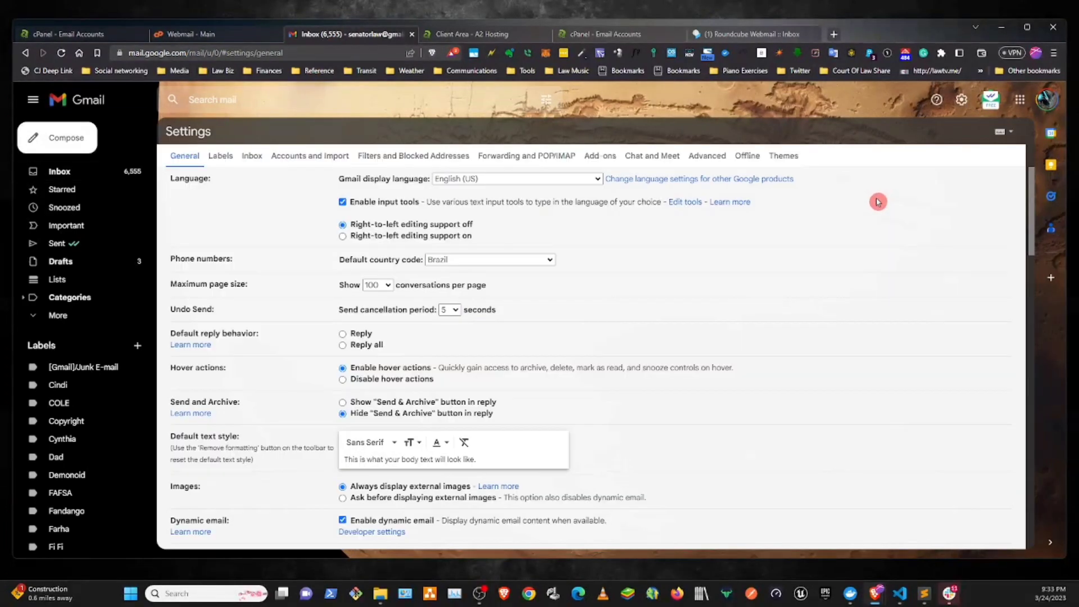
pyautogui.click(308, 157)
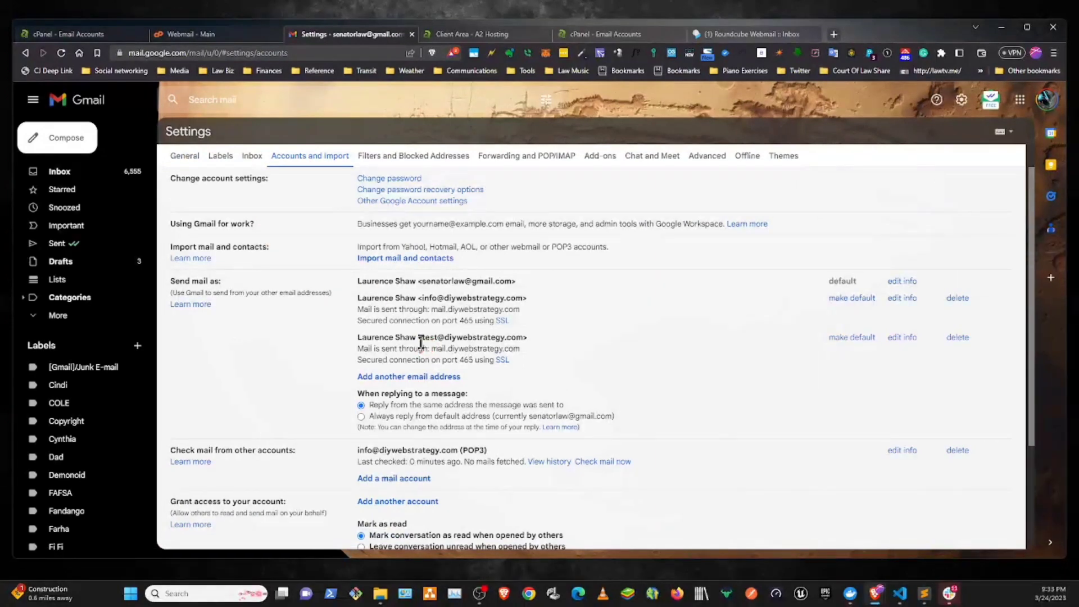
pyautogui.moveTo(422, 339); pyautogui.dragTo(527, 337)
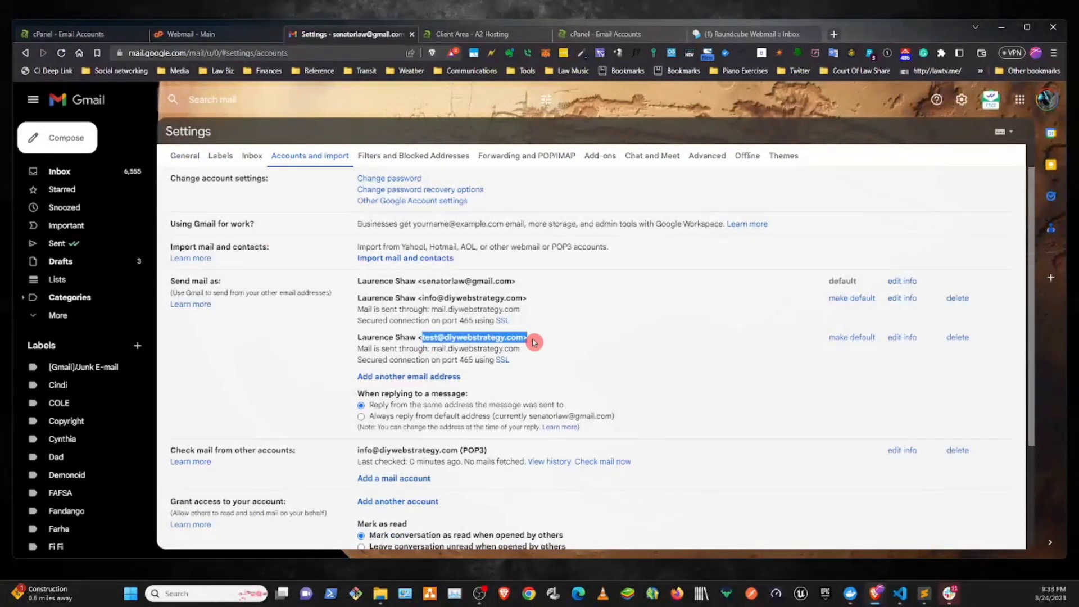
# - Open the dialog for adding a mail account under Check mail from other accounts
pyautogui.scroll(-2, 393, 382)
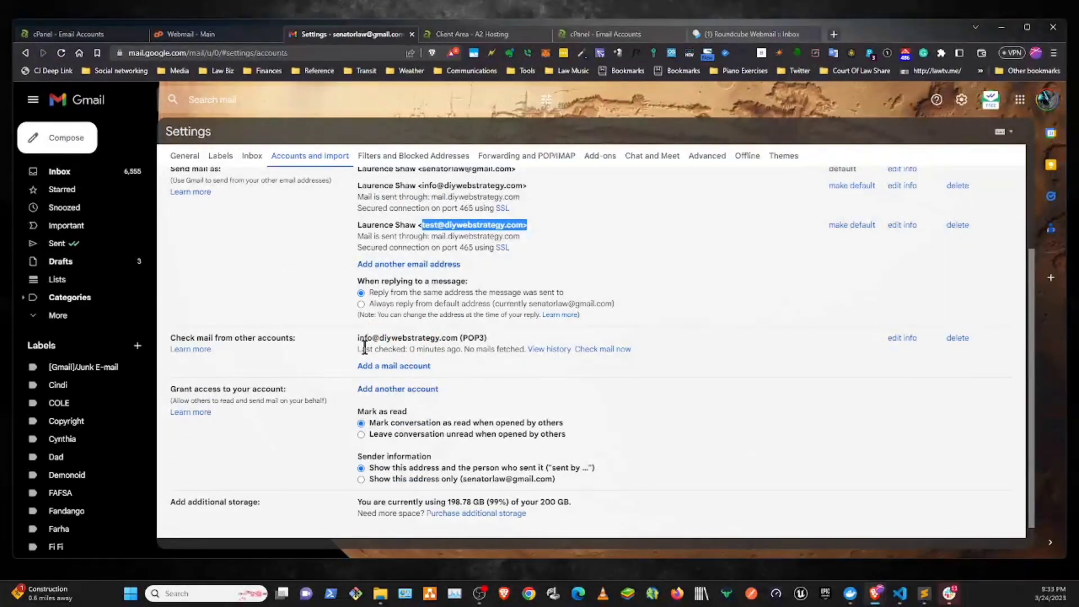
pyautogui.moveTo(357, 338); pyautogui.dragTo(466, 338)
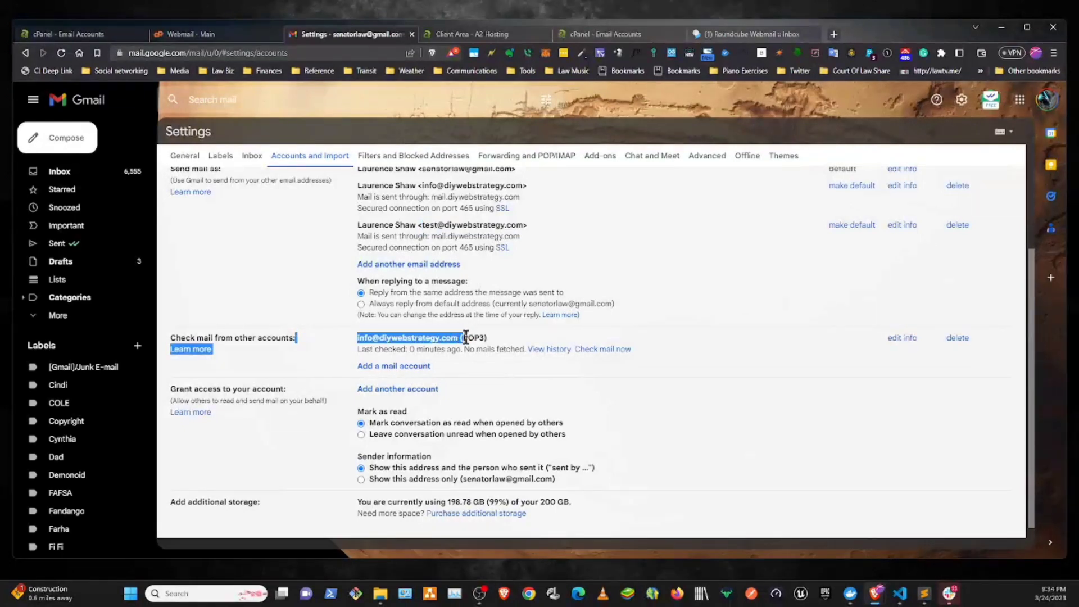
pyautogui.click(413, 367)
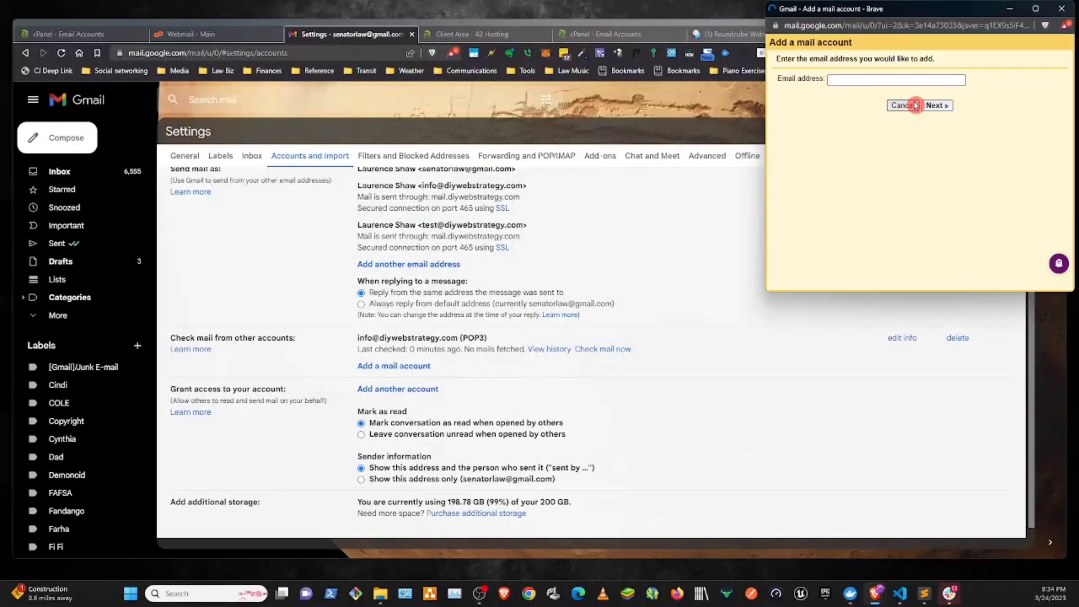
# - Enter the test account's email address as the account to add and continue with importing its emails through POP3
pyautogui.click(834, 81)
pyautogui.hotkey('ctrl', 'v')
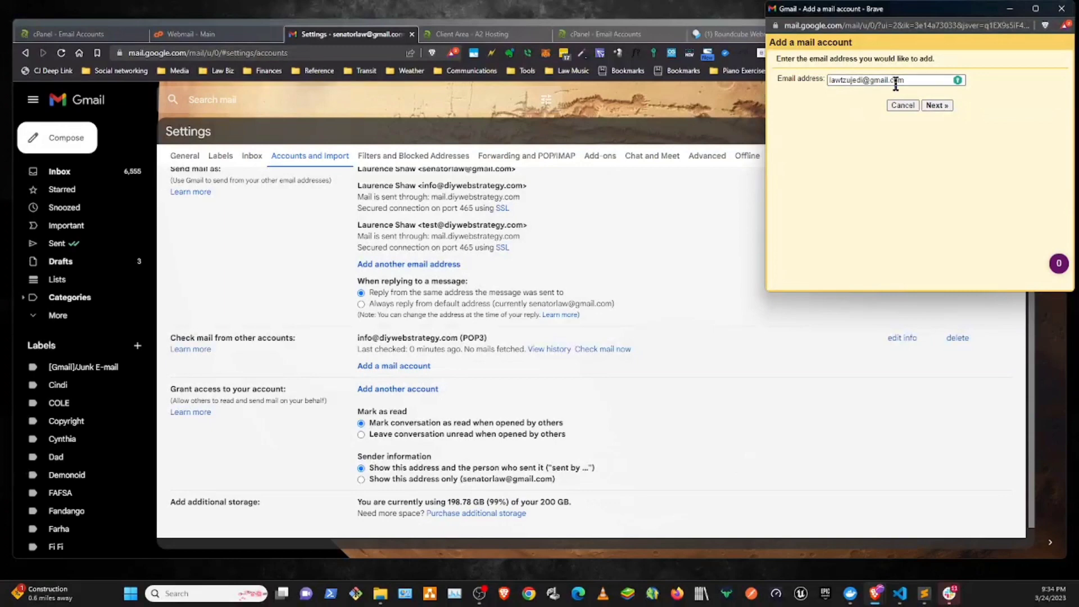
pyautogui.moveTo(907, 83); pyautogui.dragTo(733, 84)
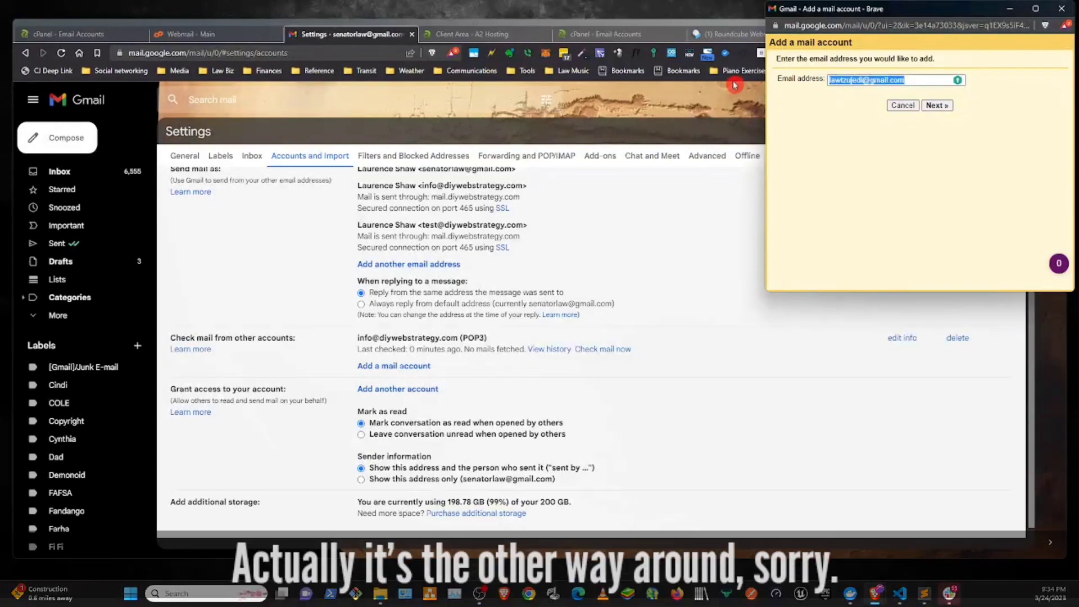
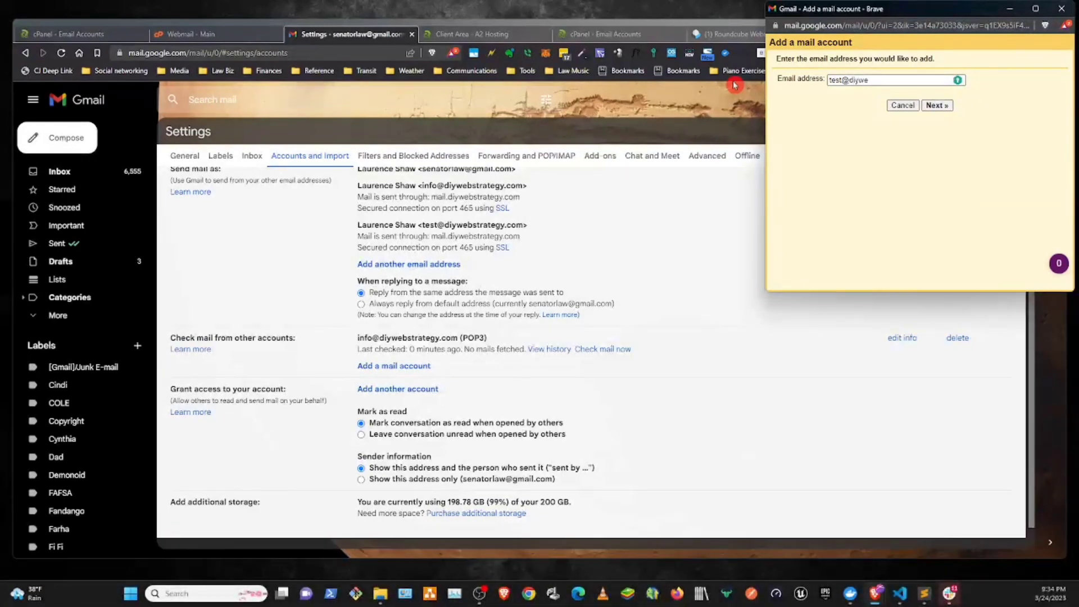
pyautogui.click(935, 106)
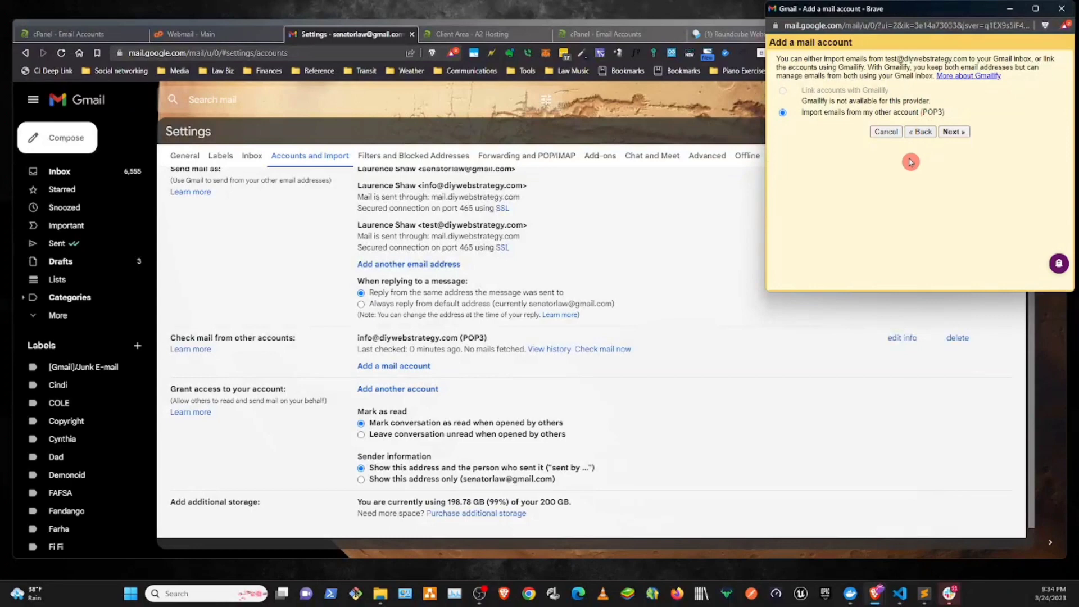
pyautogui.click(957, 132)
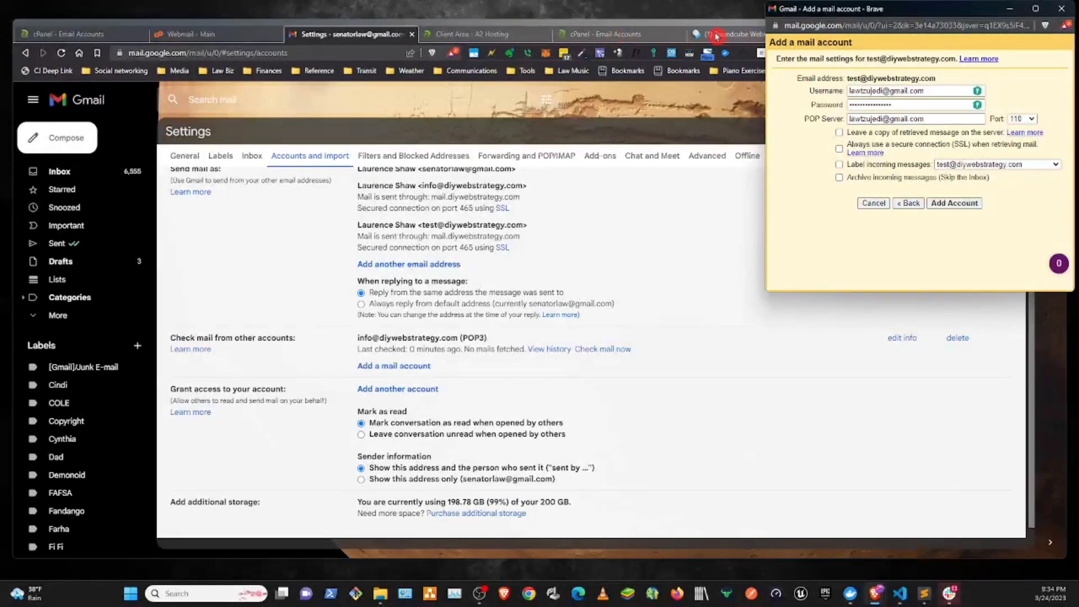
# - Open the test account's mail client settings in cPanel and copy its username into Gmail's dialog for adding a mail account
pyautogui.click(713, 35)
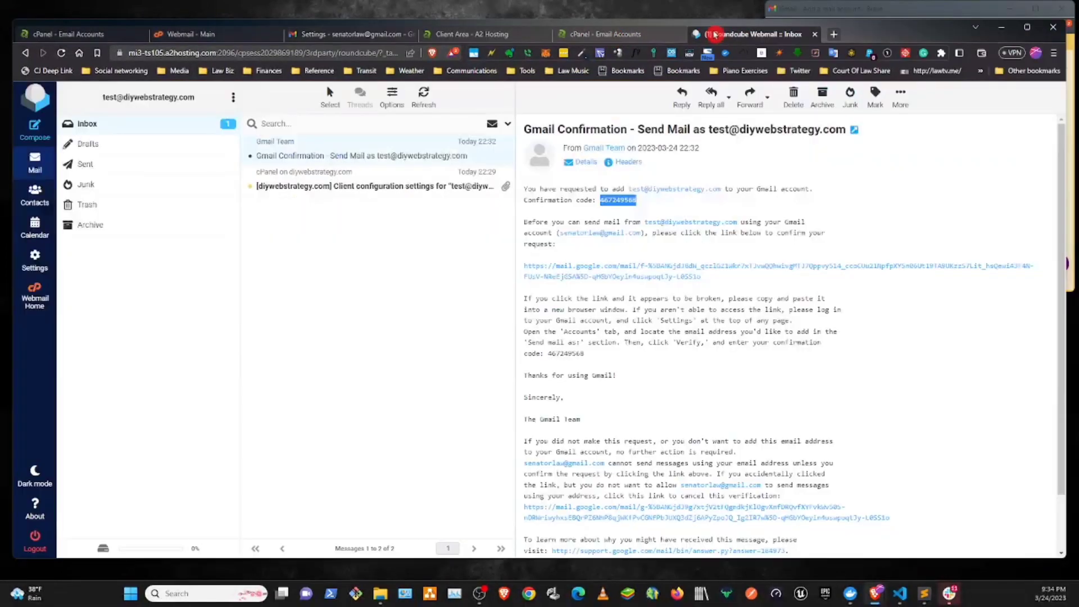
pyautogui.click(629, 34)
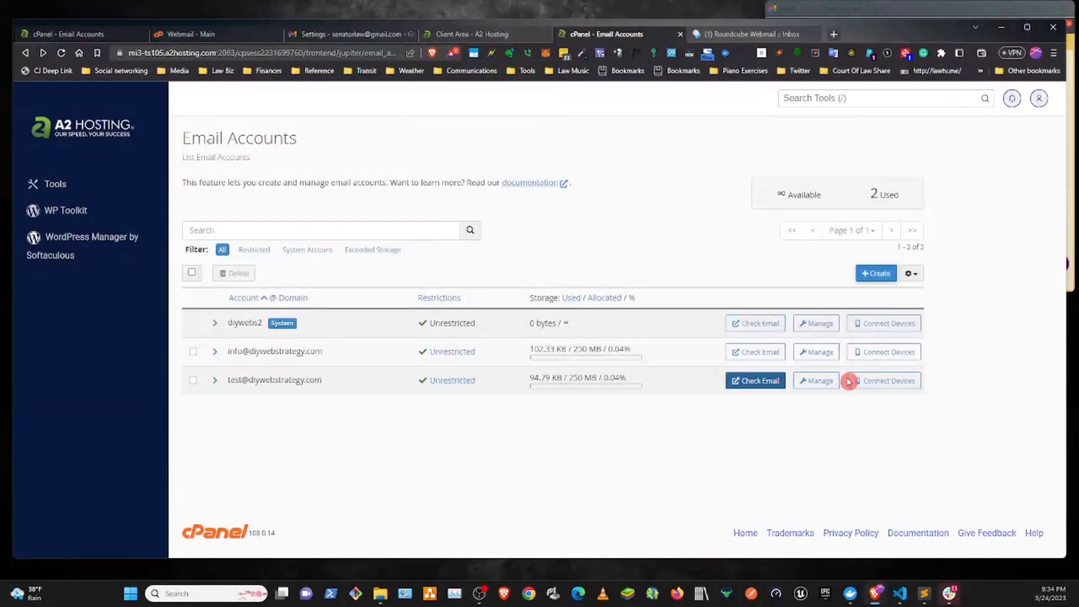
pyautogui.click(872, 381)
pyautogui.scroll(-6, 337, 354)
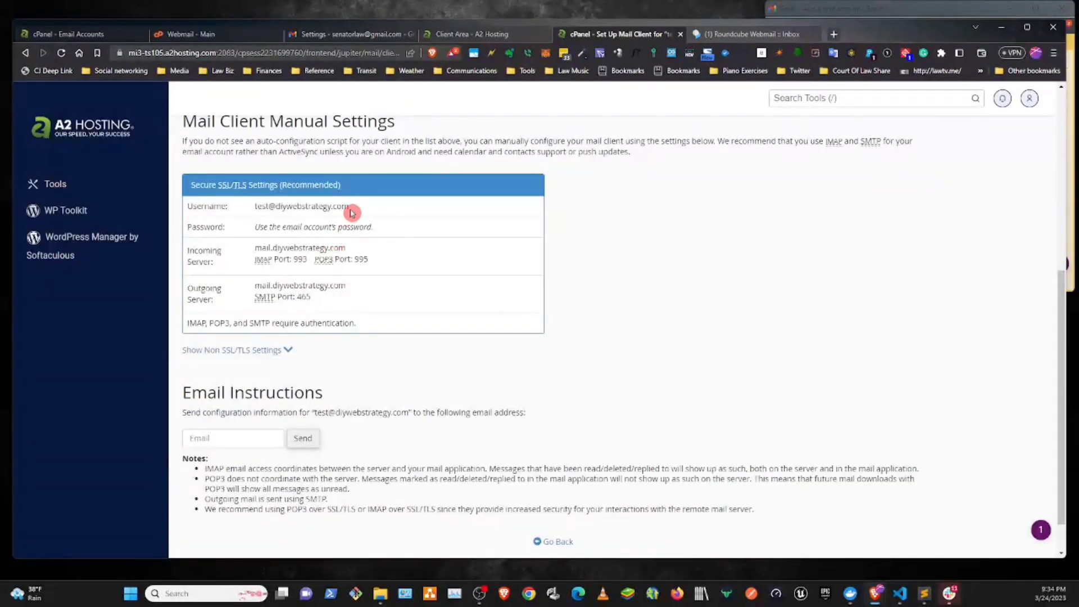
pyautogui.moveTo(352, 212); pyautogui.dragTo(259, 217)
pyautogui.hotkey('ctrl', 'c')
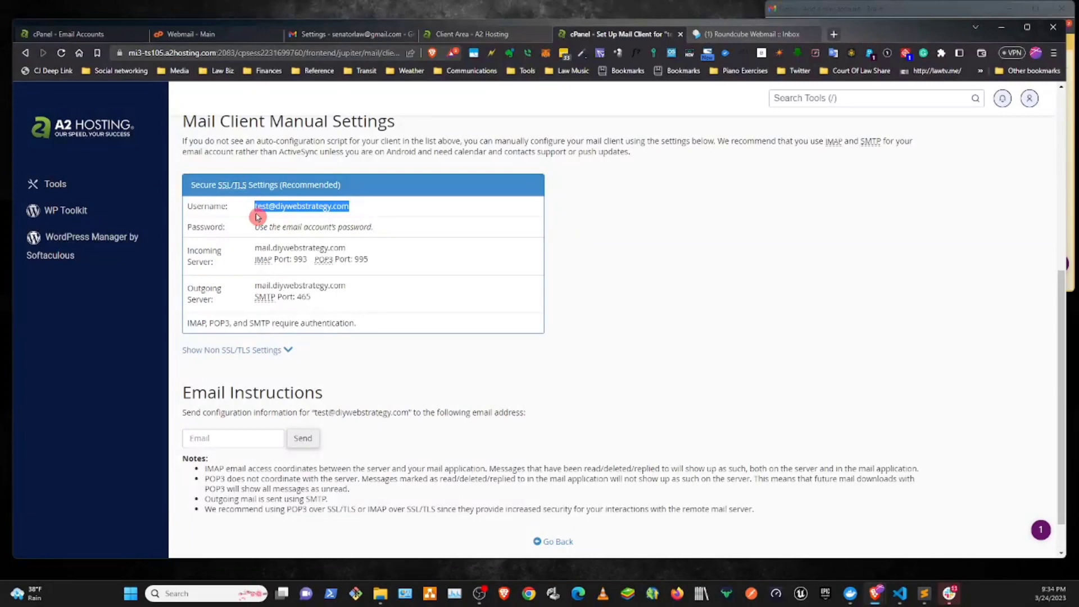
pyautogui.click(952, 5)
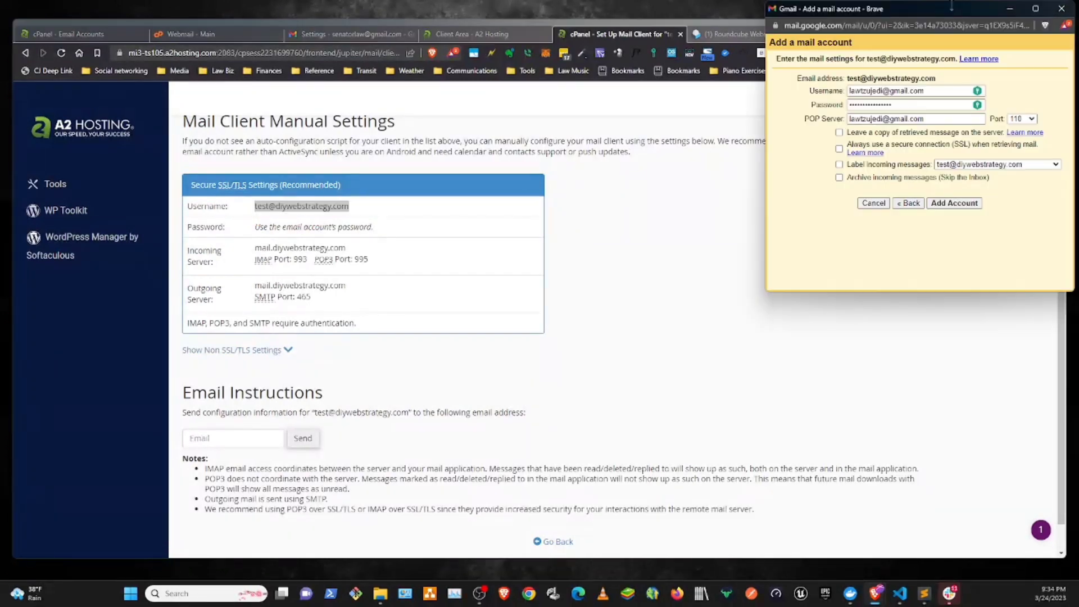
pyautogui.moveTo(925, 91); pyautogui.dragTo(796, 93)
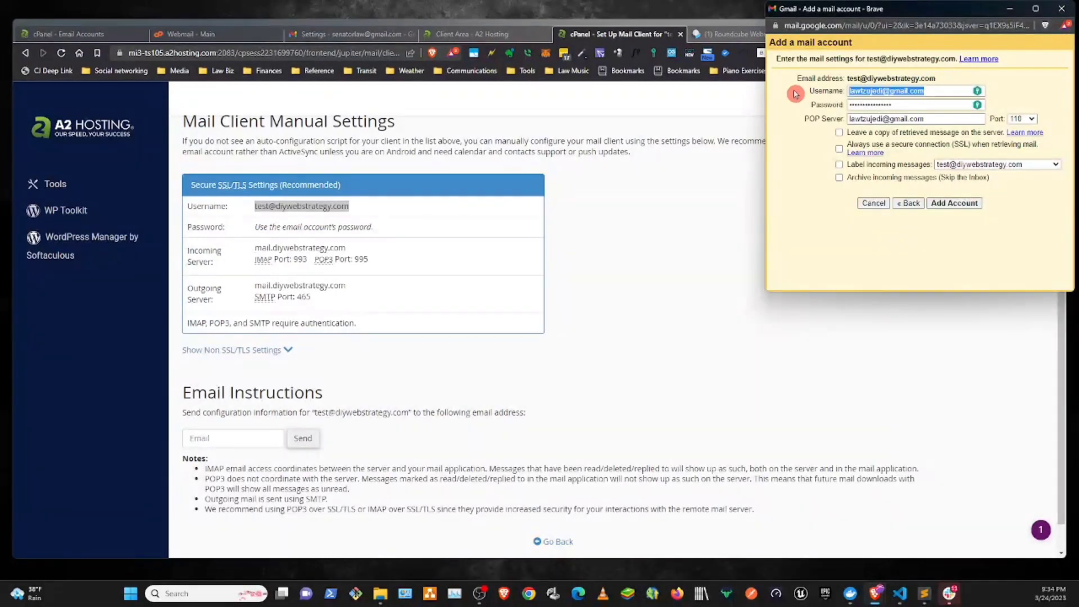
pyautogui.hotkey('ctrl', 'v')
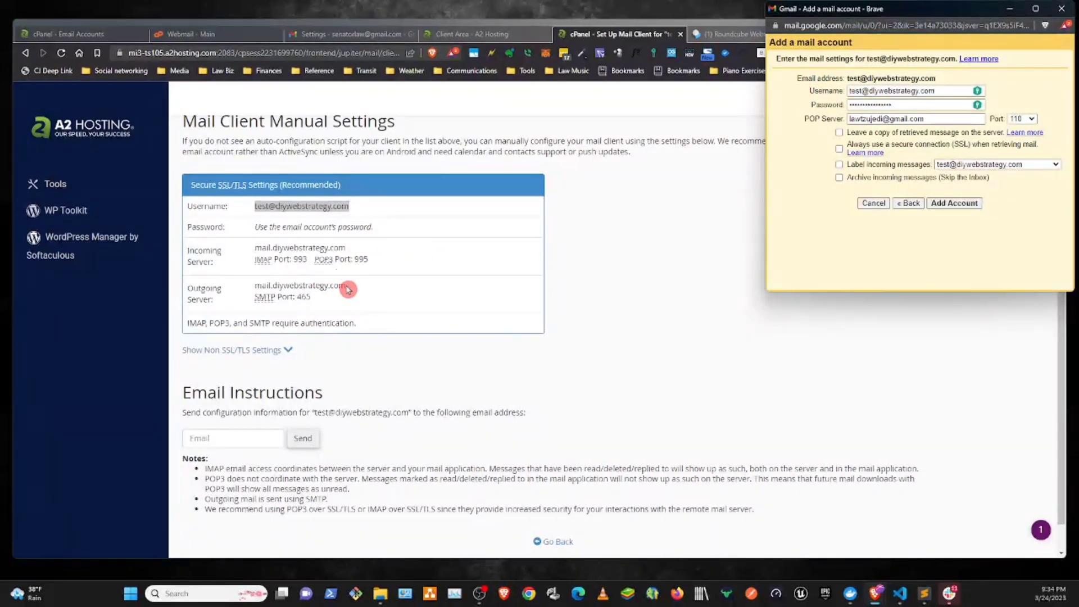
# - Copy the incoming server mail.diywebstrategy.com from cPanel into Gmail's POP Server setting and set the port to 995
pyautogui.moveTo(345, 248); pyautogui.dragTo(267, 242)
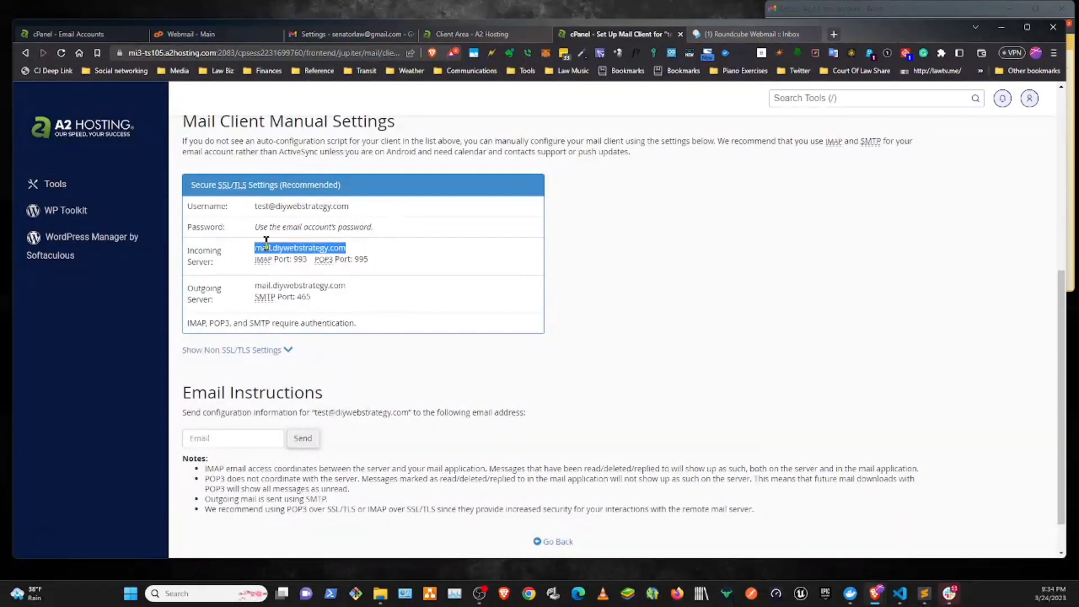
pyautogui.click(901, 10)
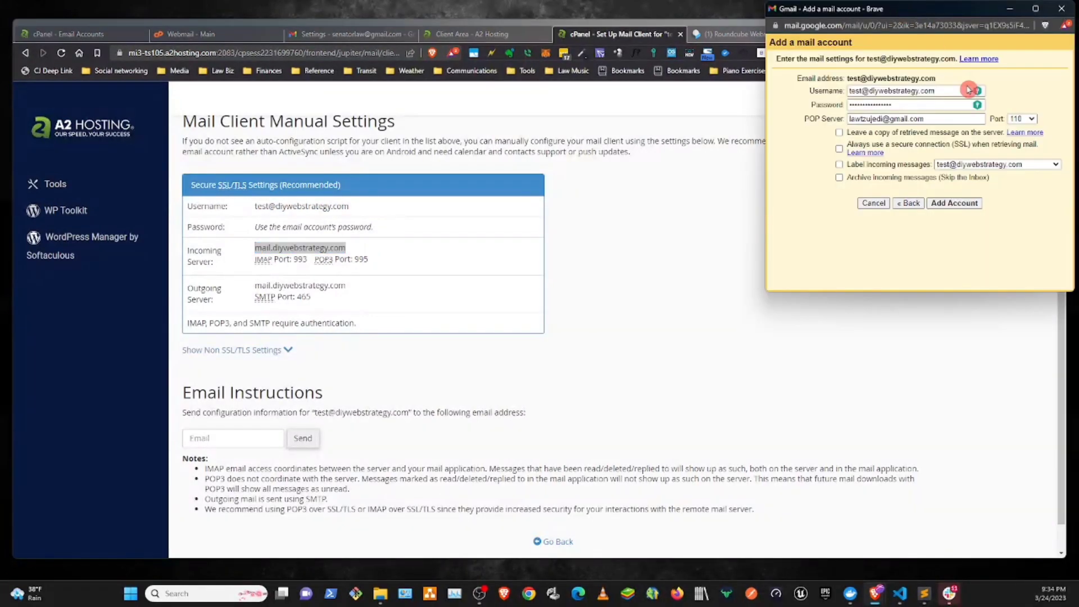
pyautogui.moveTo(936, 118); pyautogui.dragTo(845, 124)
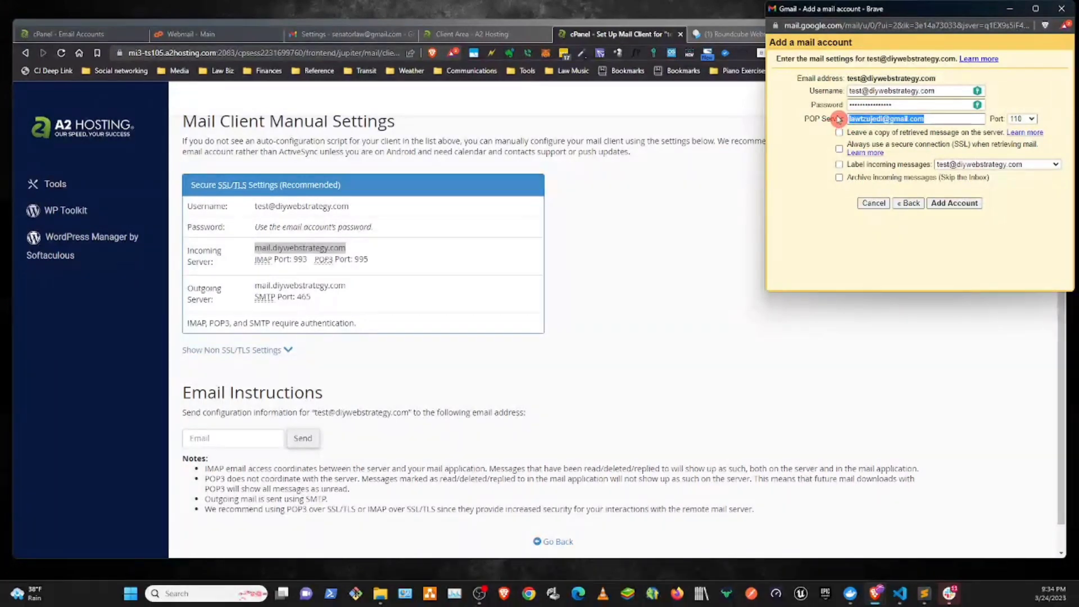
pyautogui.write('mail.diywebstrategy.com')
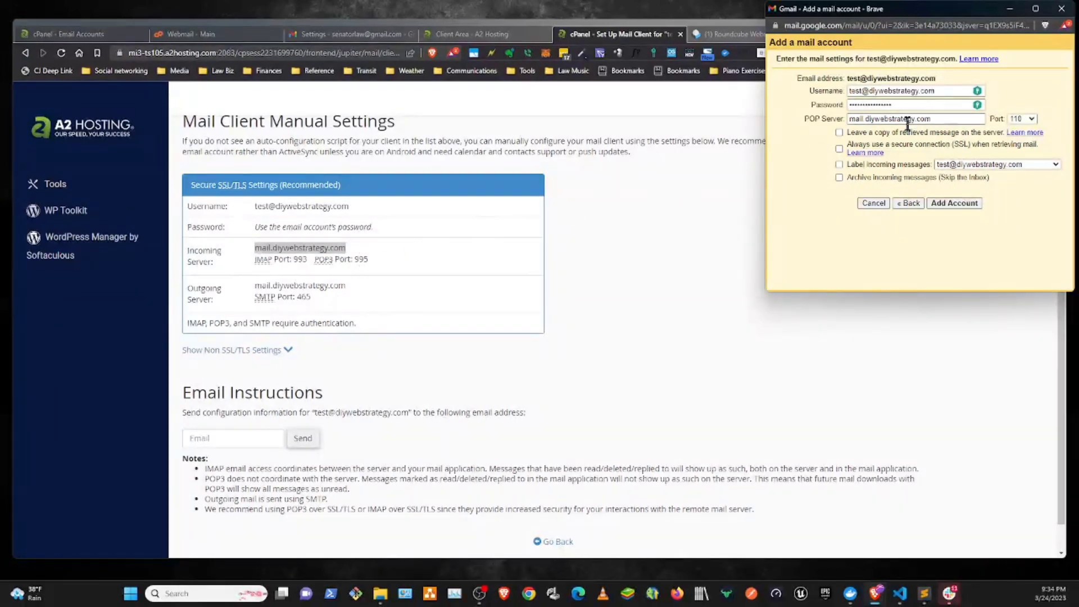
pyautogui.click(1029, 120)
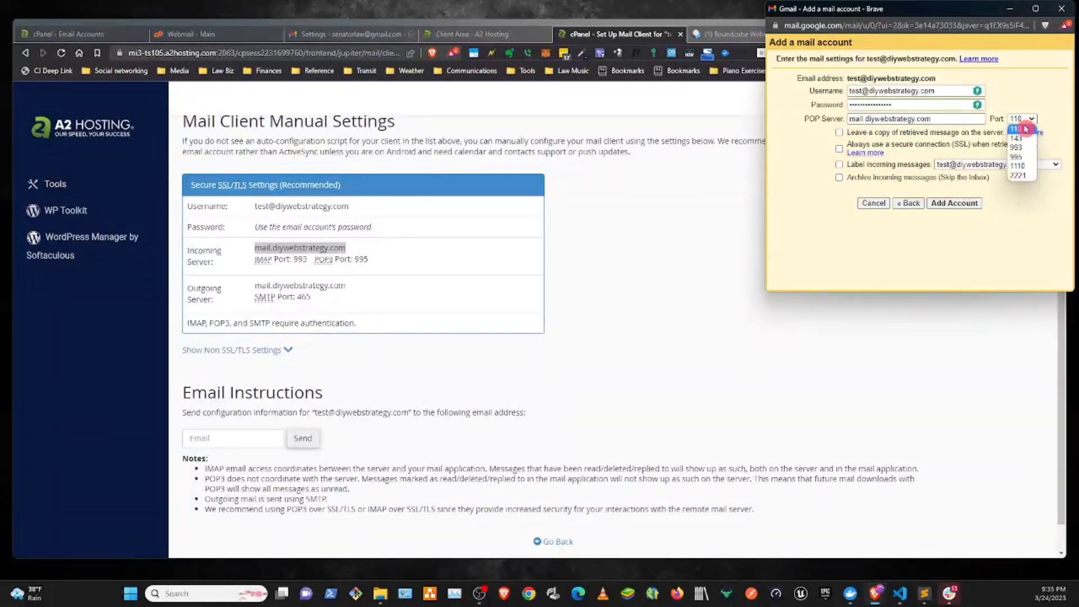
pyautogui.click(1020, 159)
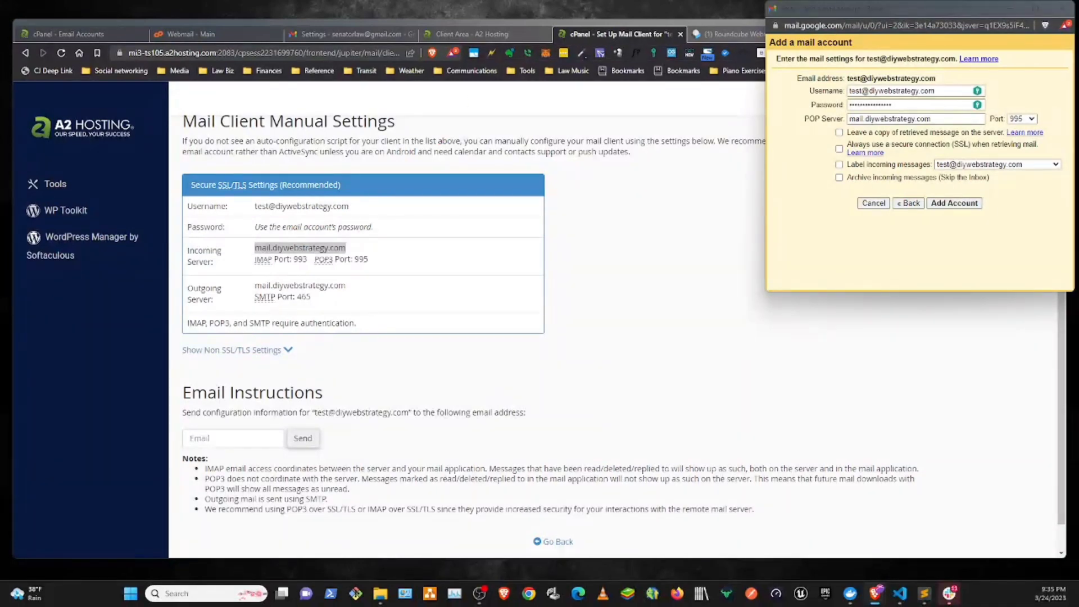
# - Enter the account password, enable leaving a server copy, the secure SSL connection and labelling incoming messages, and add the account
pyautogui.moveTo(892, 104); pyautogui.dragTo(808, 116)
pyautogui.hotkey('ctrl', 'v')
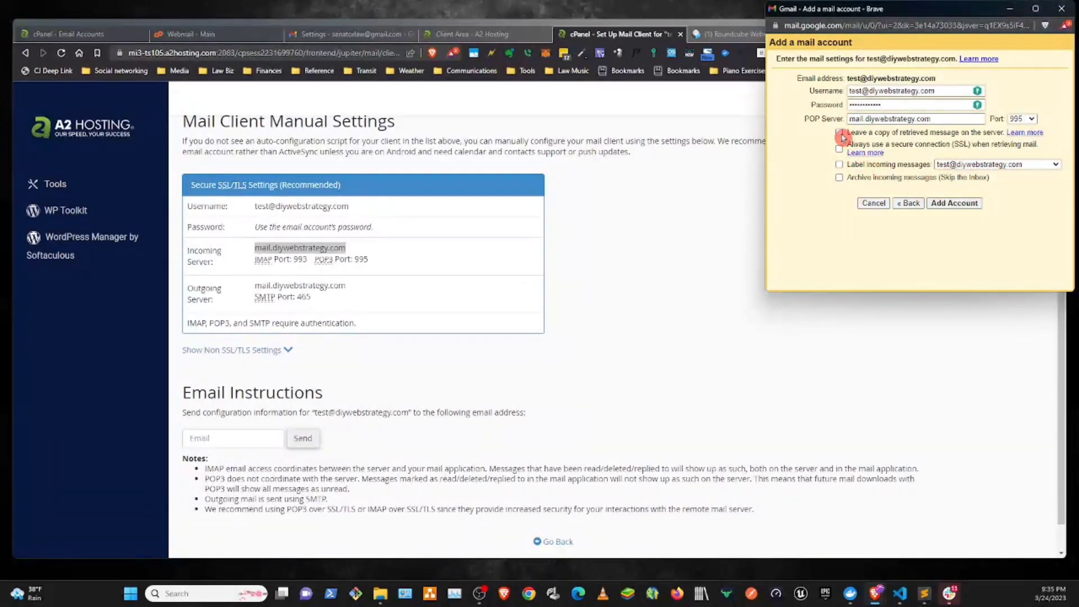
pyautogui.click(840, 132)
pyautogui.click(840, 148)
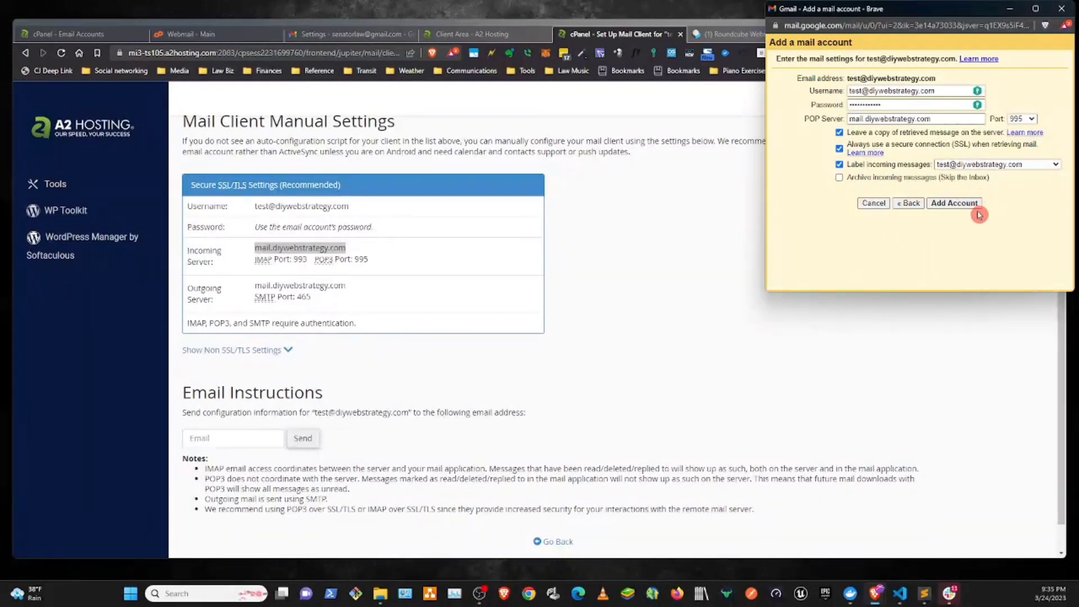
pyautogui.click(940, 206)
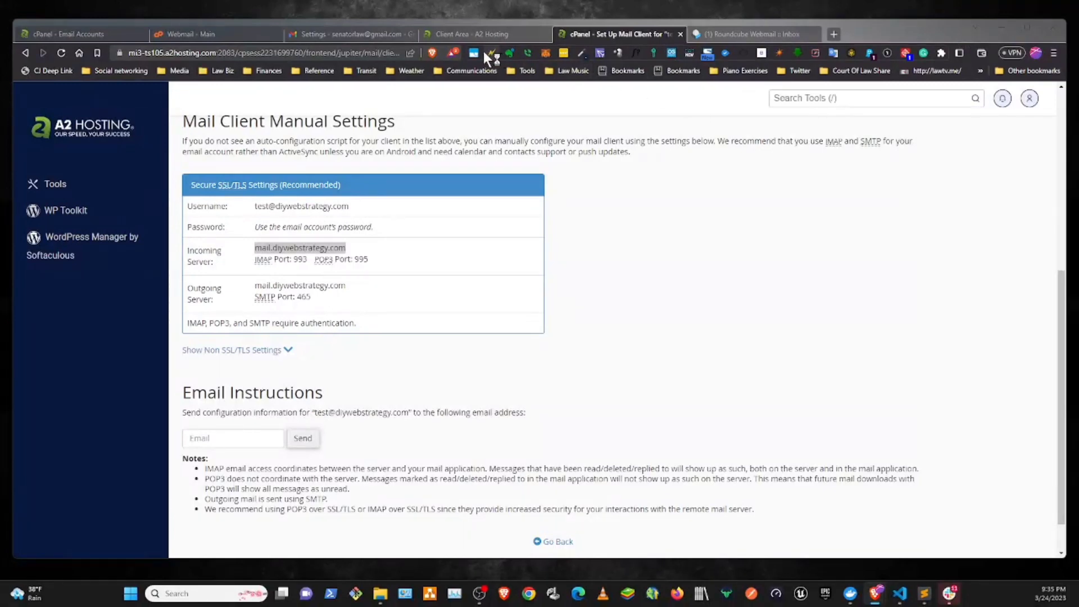
# - Return to Gmail and open the imported Gmail Confirmation message in the inbox
pyautogui.click(329, 32)
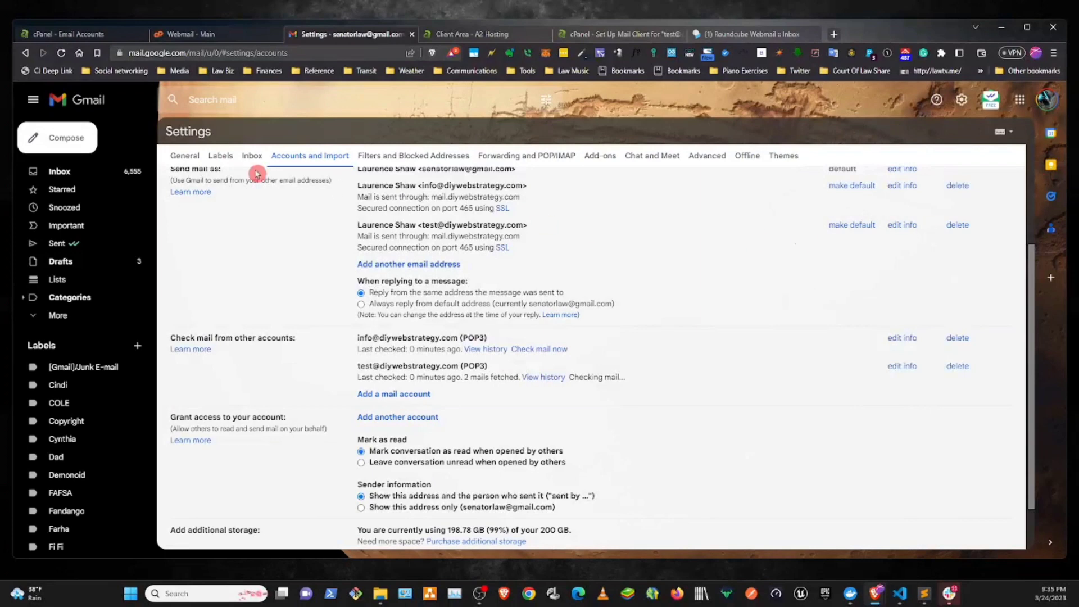
pyautogui.click(68, 174)
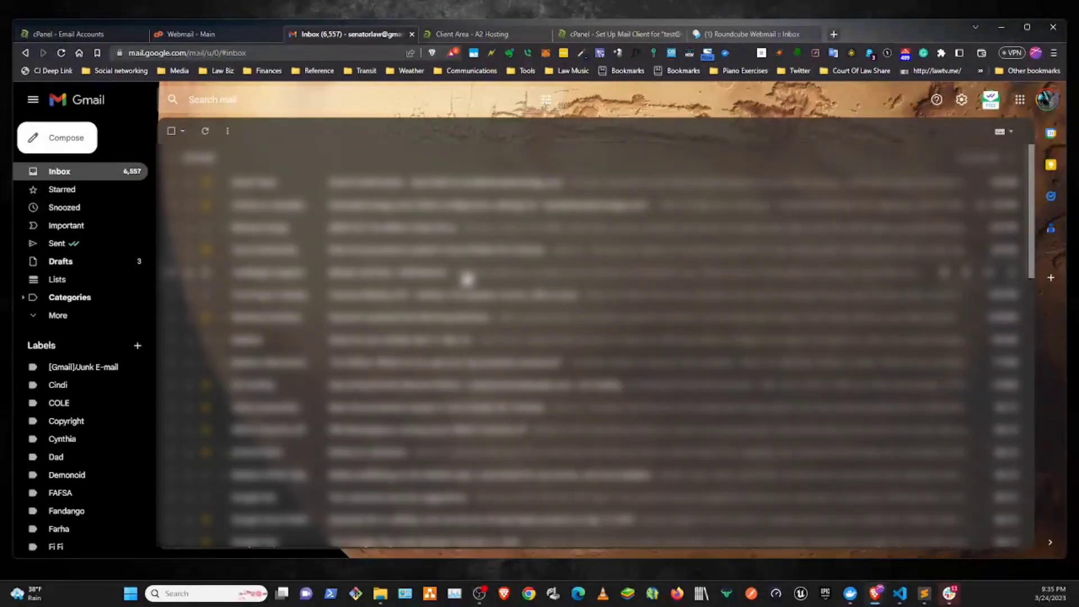
pyautogui.click(482, 186)
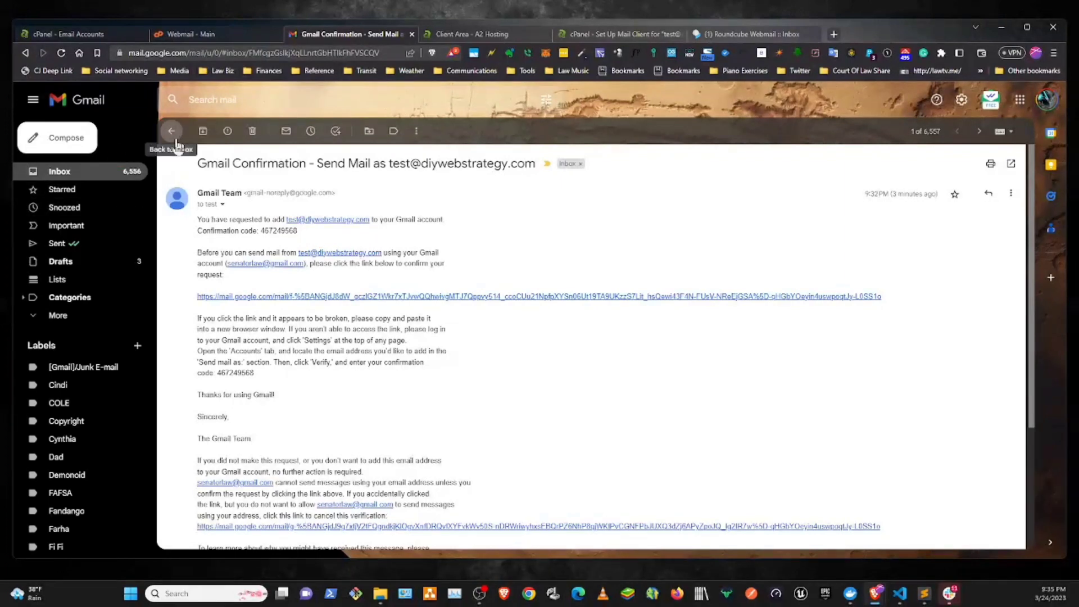
# - Compare the Gmail Confirmation message in Gmail with the original in the test account's Roundcube inbox
pyautogui.click(747, 34)
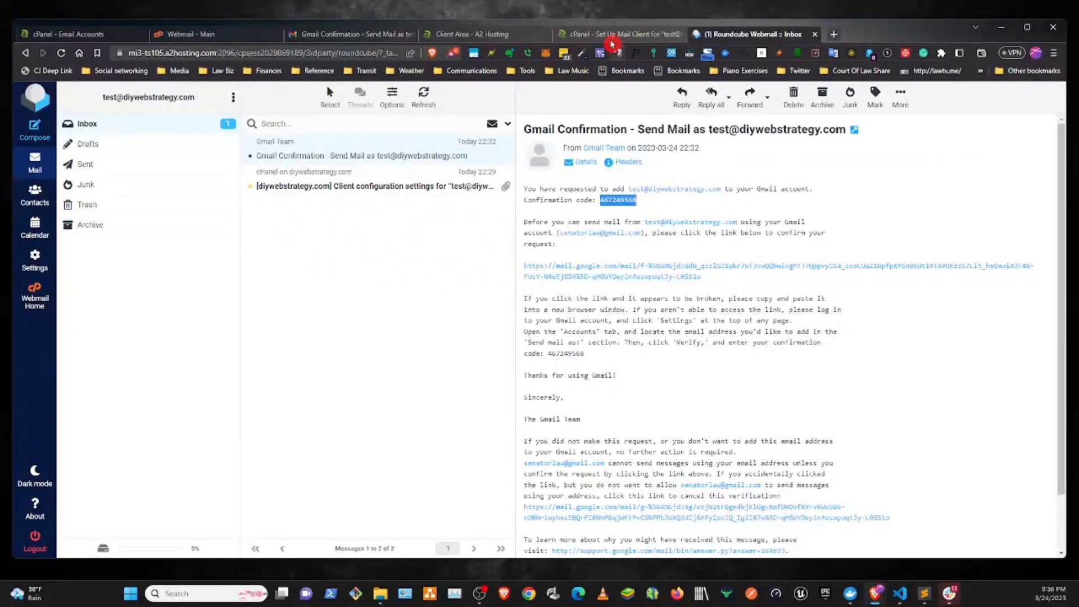
pyautogui.click(326, 35)
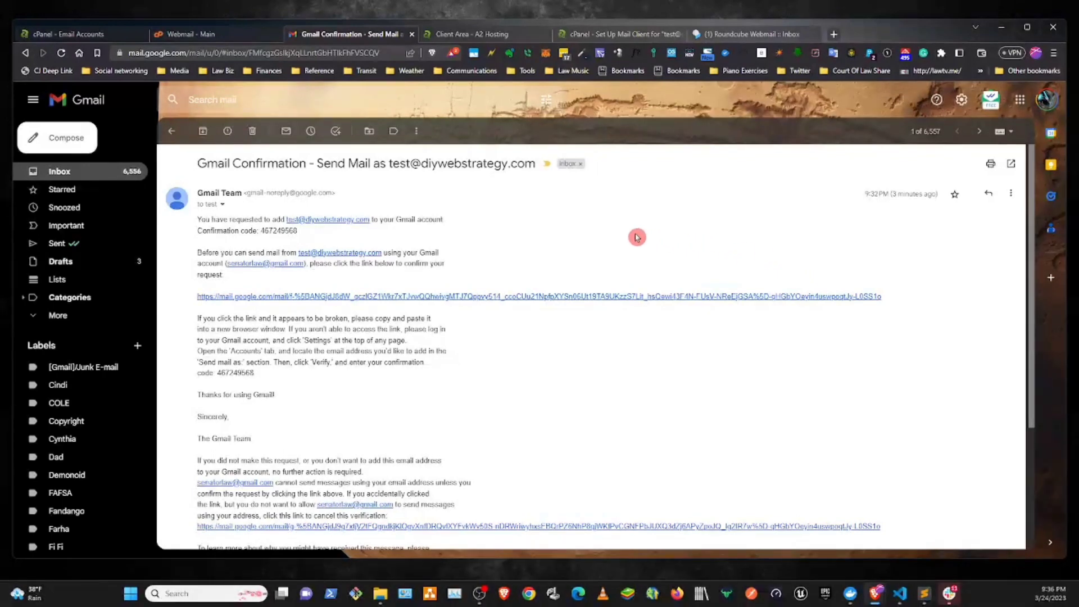
pyautogui.click(759, 34)
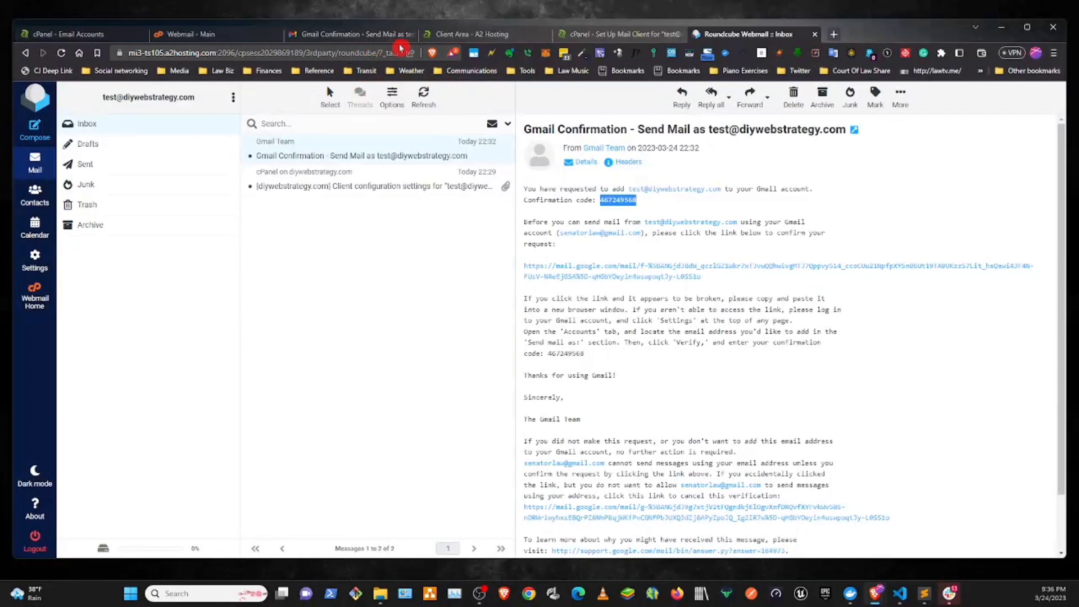
pyautogui.click(387, 33)
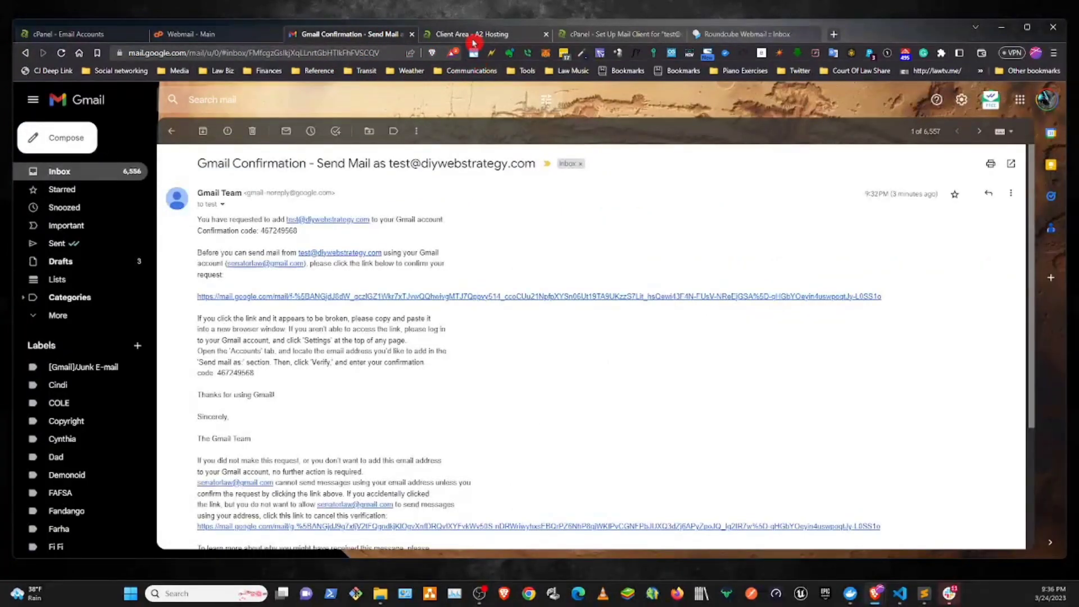
pyautogui.click(473, 40)
pyautogui.click(598, 34)
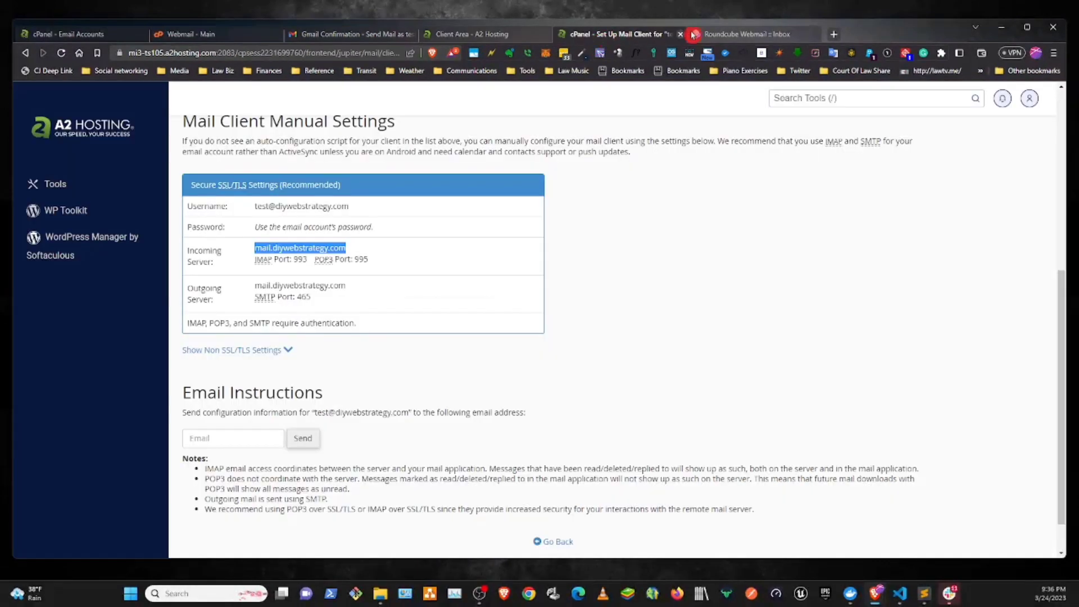
pyautogui.click(717, 35)
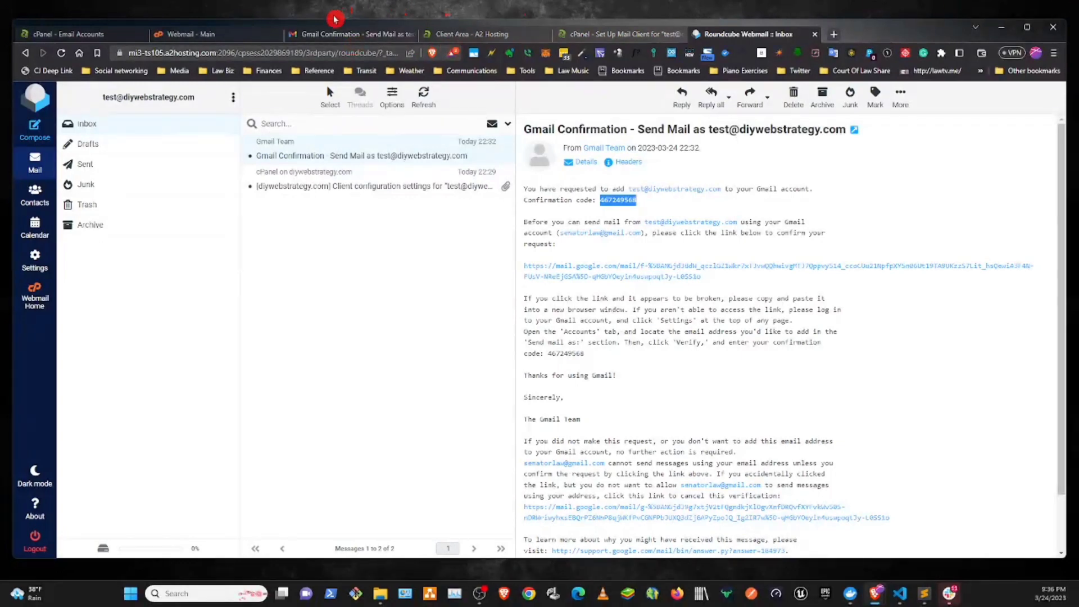
# - Switch back to Gmail, refresh the inbox and open the imported cPanel message with the client configuration settings
pyautogui.click(340, 33)
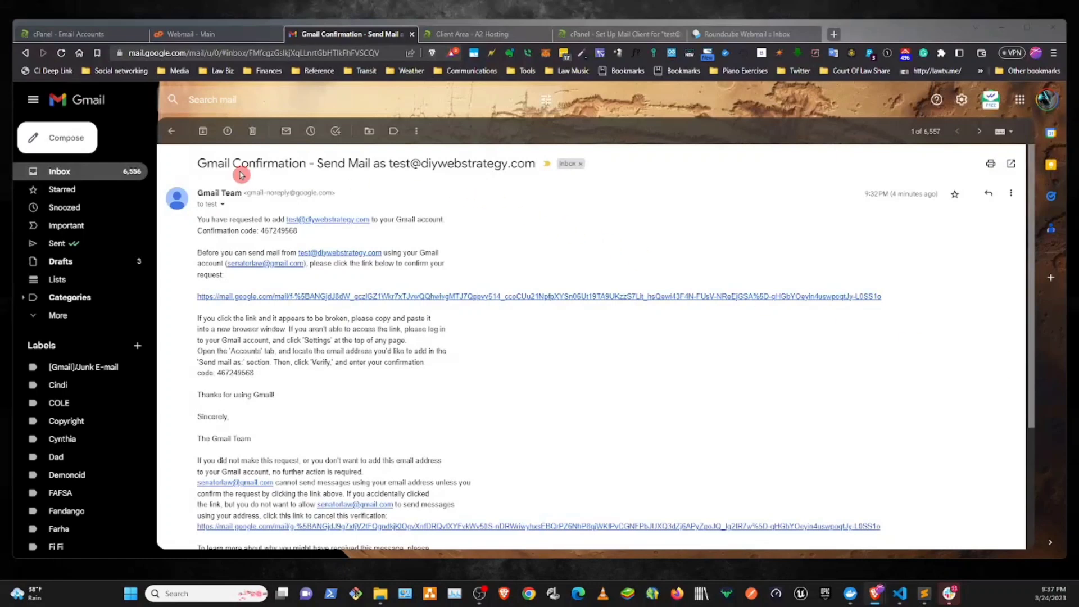
pyautogui.click(171, 132)
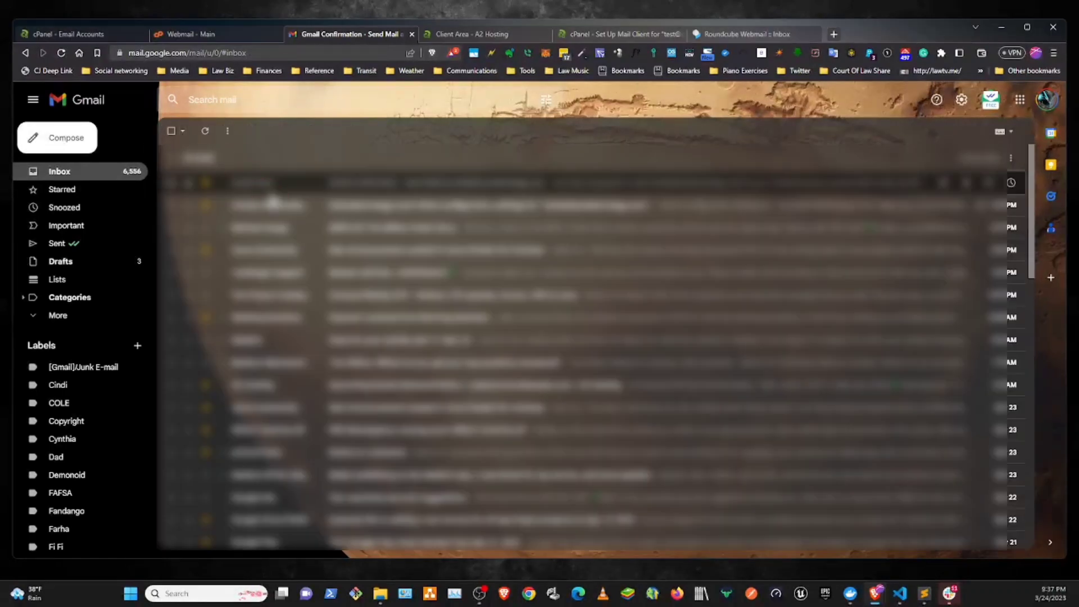
pyautogui.click(205, 132)
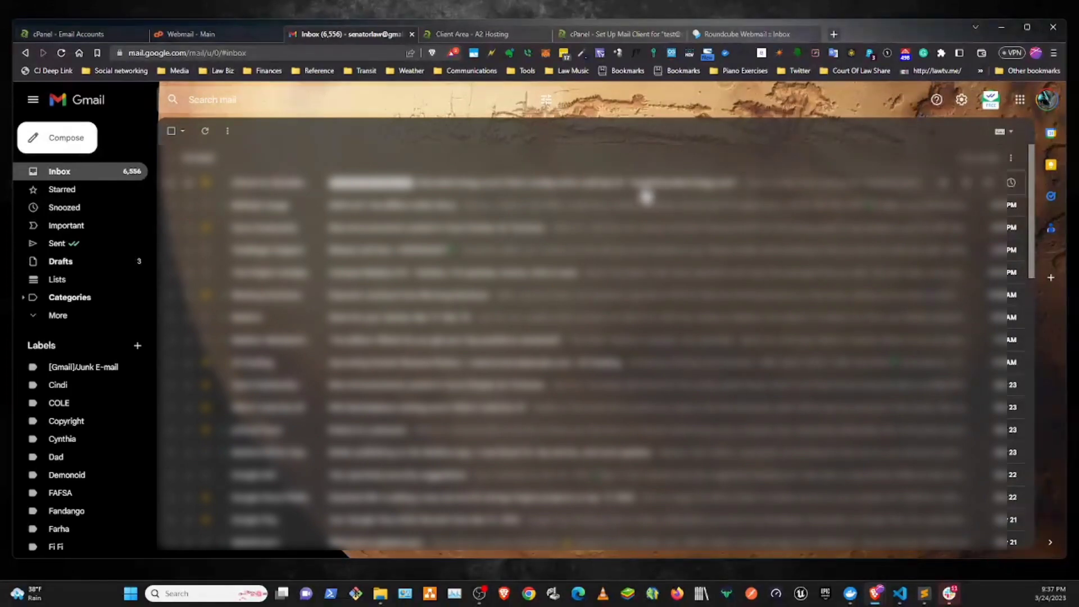
pyautogui.click(599, 191)
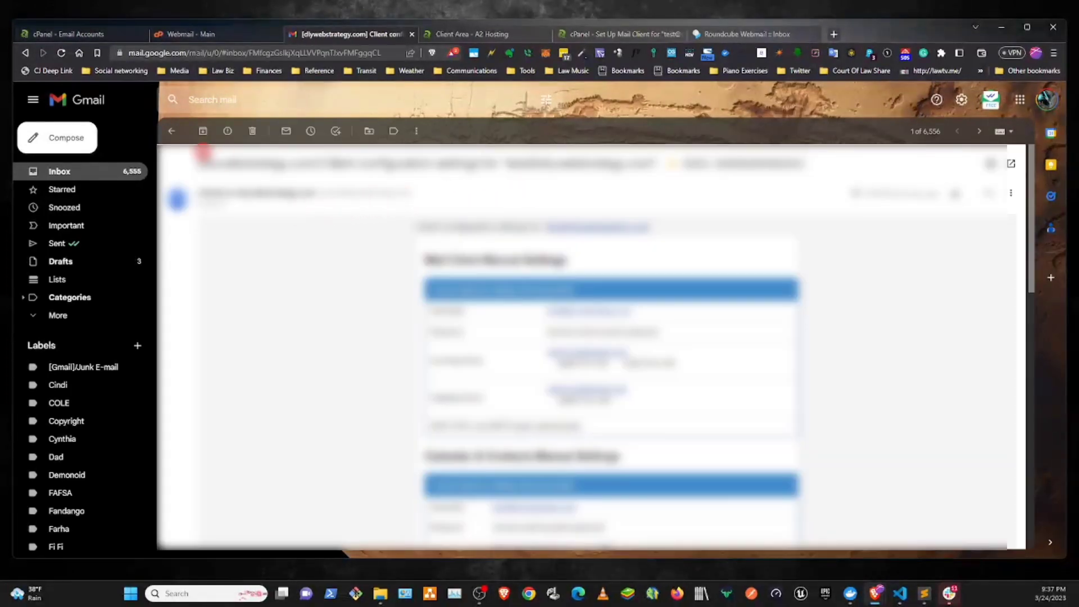
# - Return to the inbox, refresh it for new mail and open the message with the subject "Testing this email"
pyautogui.click(172, 132)
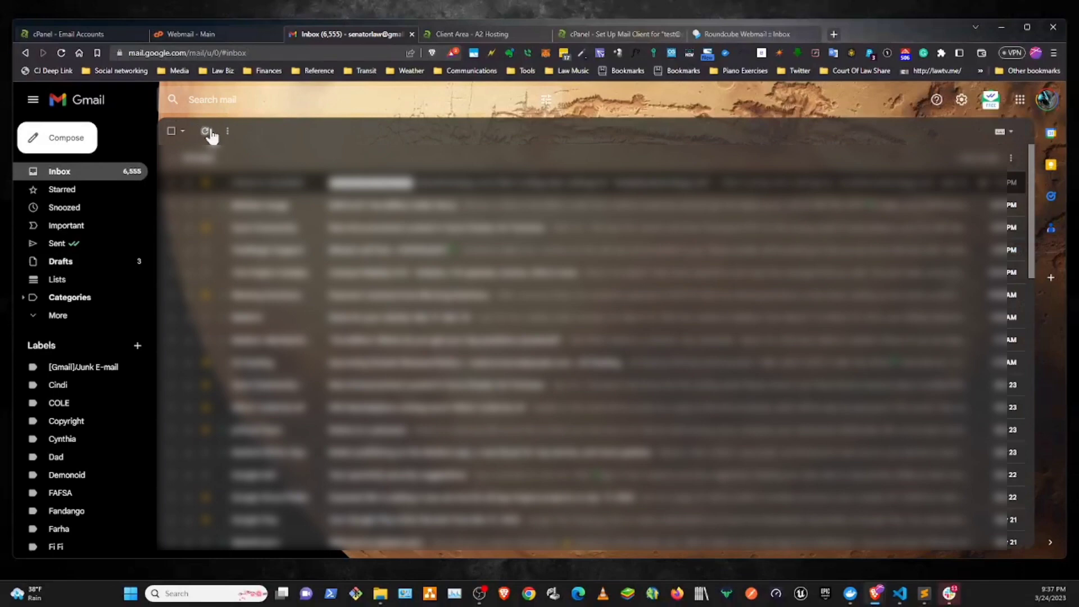
pyautogui.click(207, 132)
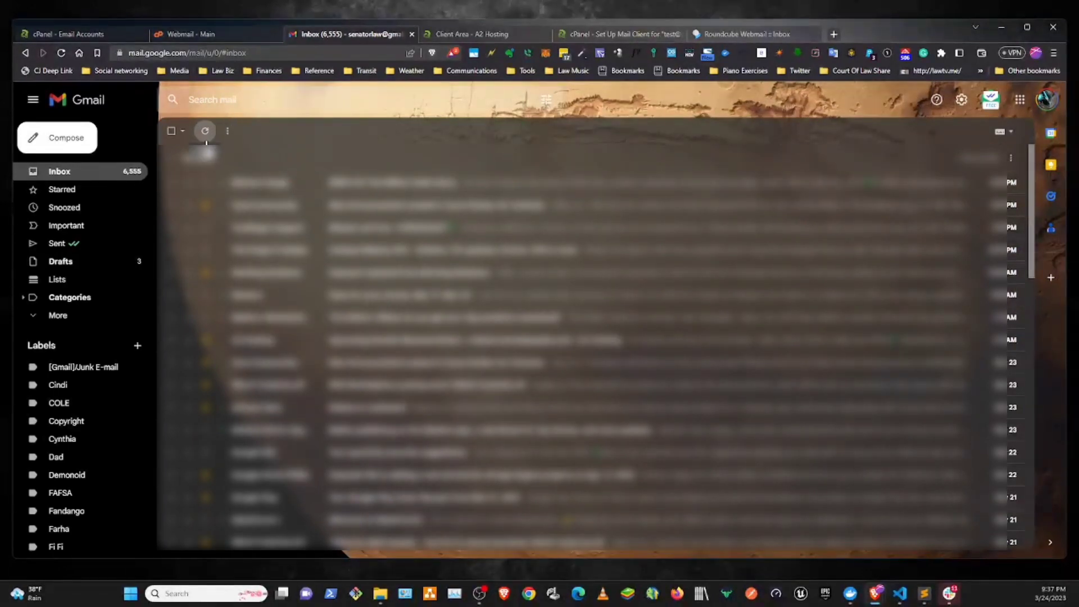
pyautogui.click(204, 135)
pyautogui.click(206, 132)
pyautogui.click(568, 185)
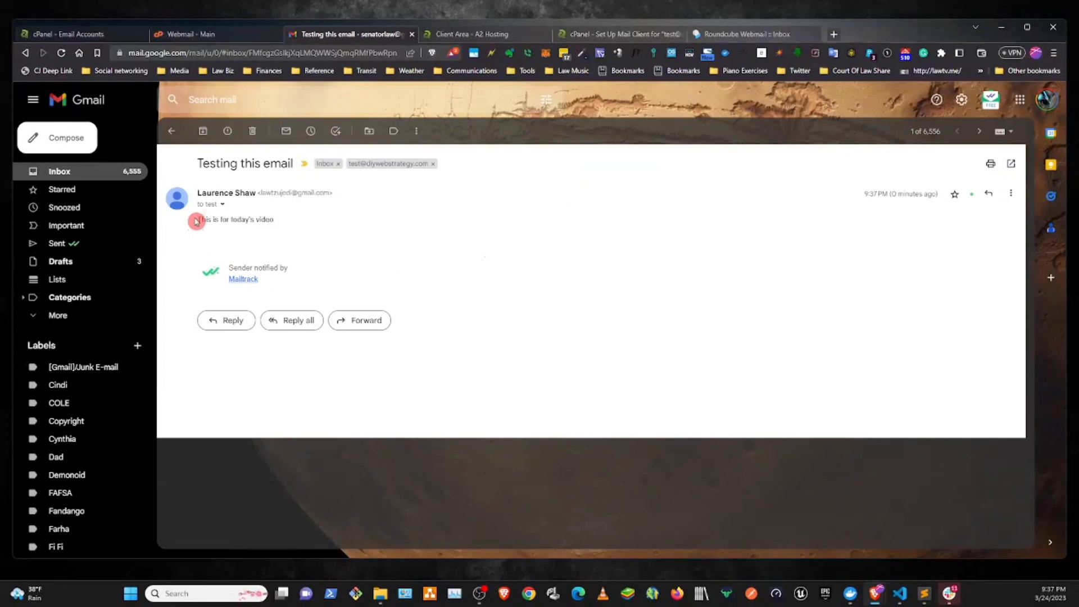